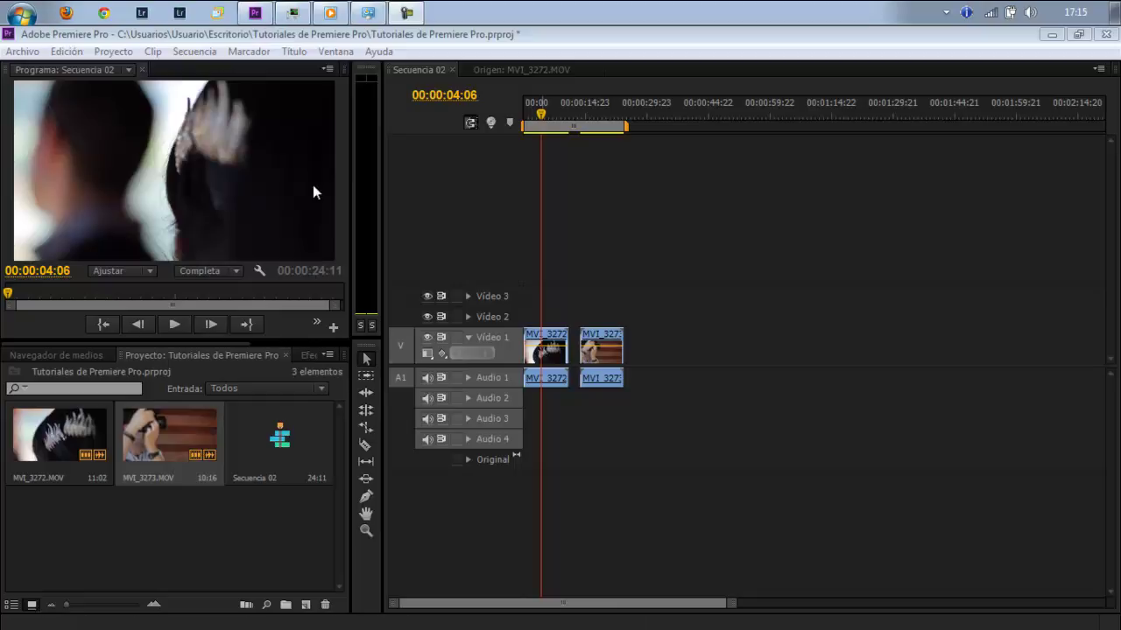
# Display the Edición > Preferencias submenu listing categories from Generales through Separar
pyautogui.click(71, 56)
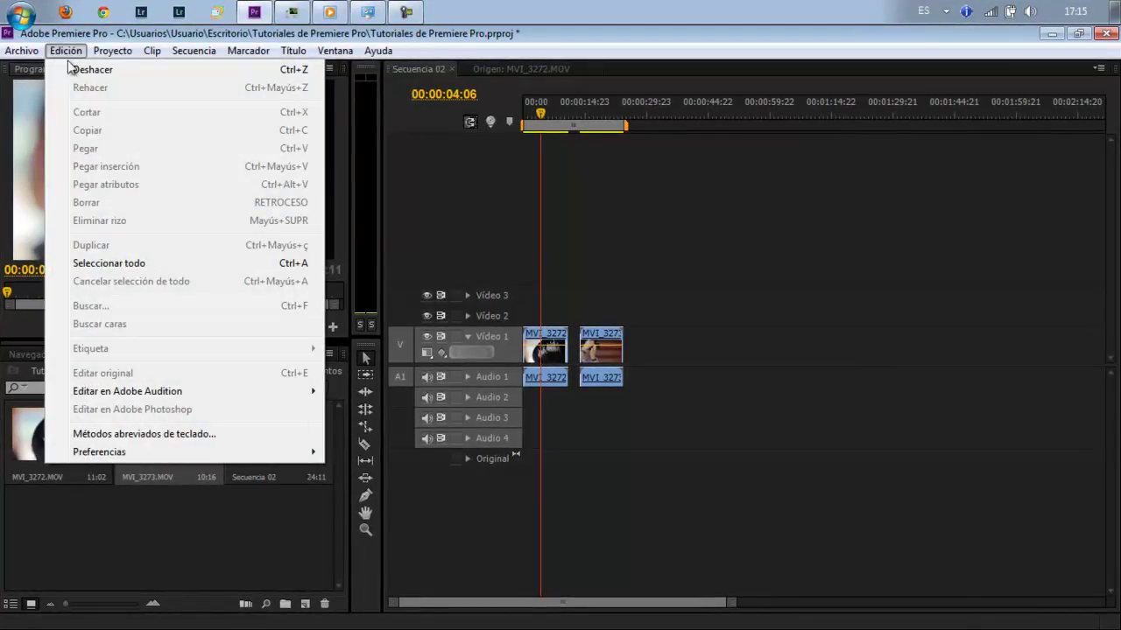
pyautogui.moveTo(147, 456)
pyautogui.moveTo(23, 43)
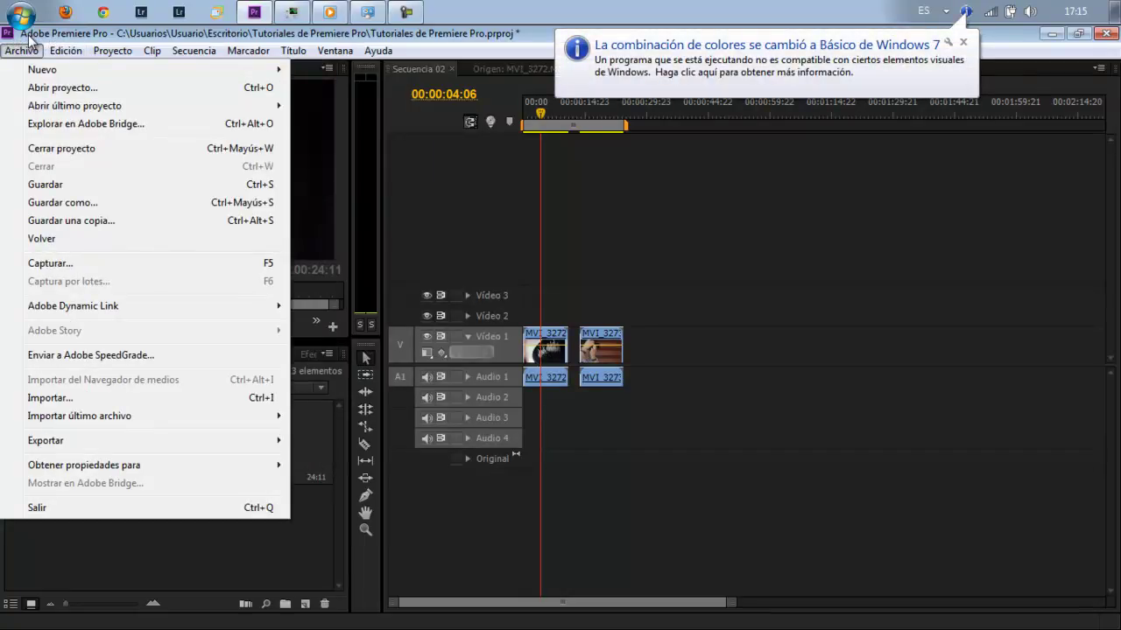
pyautogui.click(962, 41)
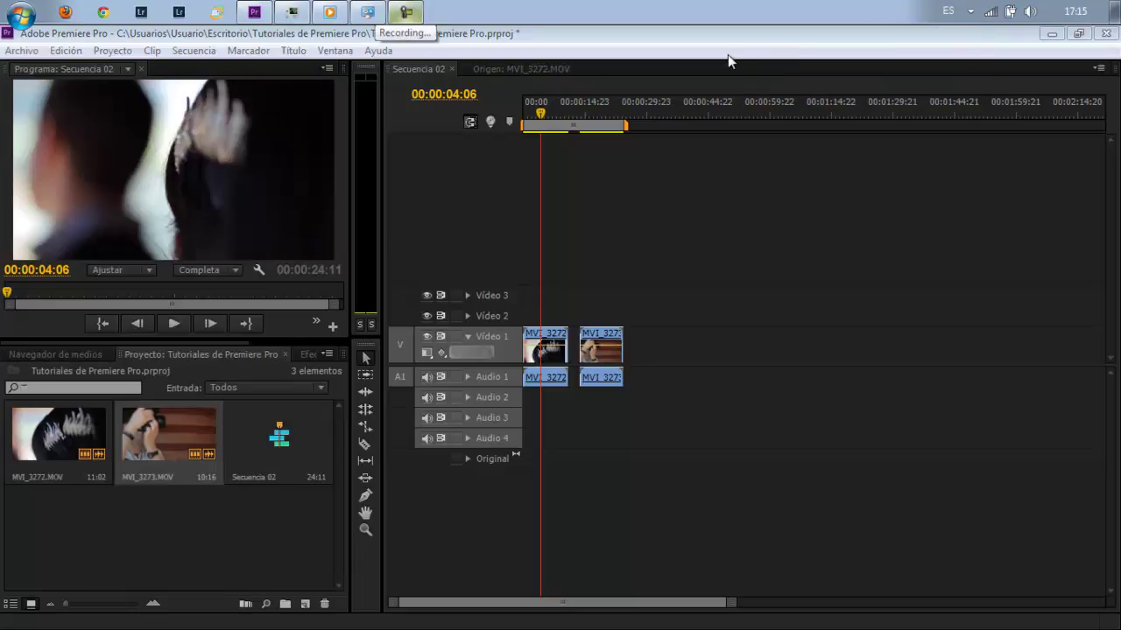
pyautogui.click(65, 50)
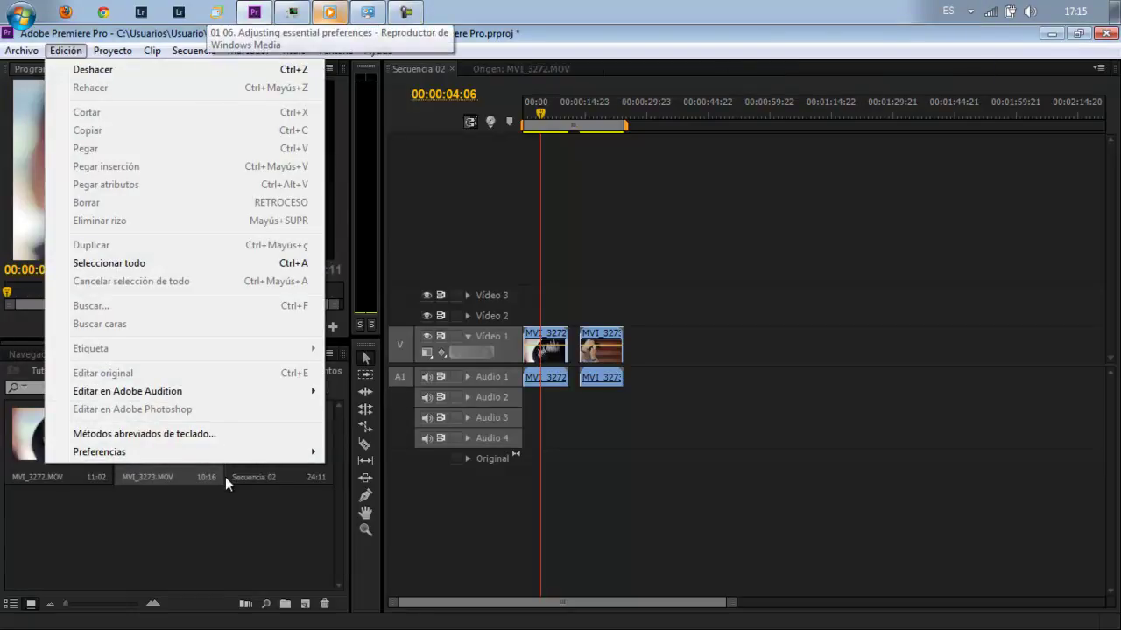
pyautogui.moveTo(224, 455)
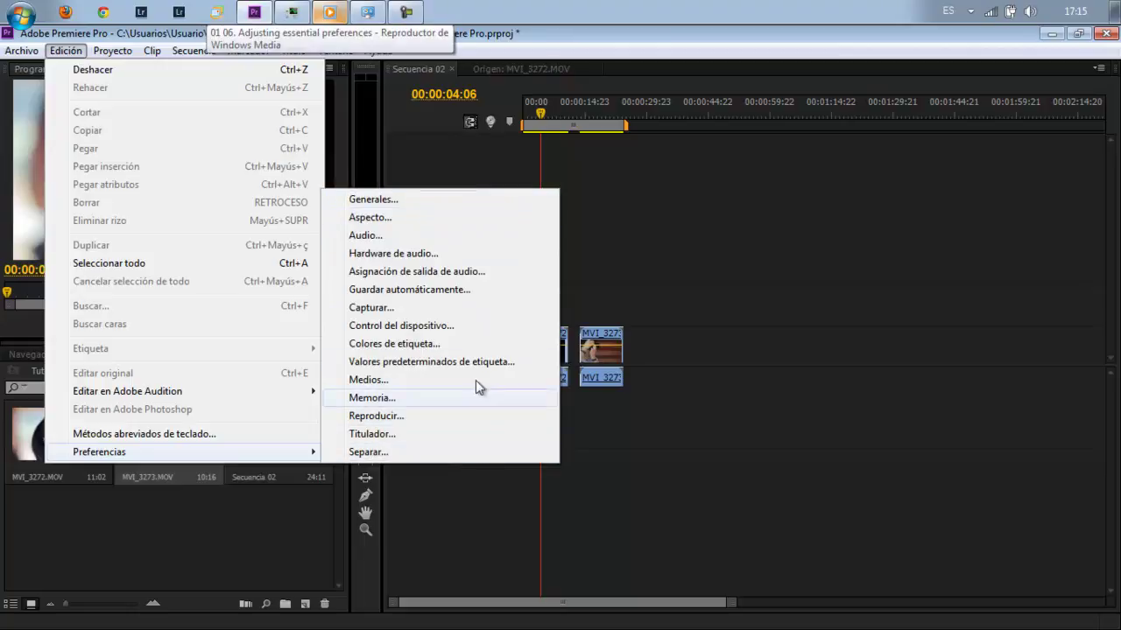
# Open Preferencias on Generales, browse Aspecto, Audio and Capturar, then check the 25-frame transition default
pyautogui.click(438, 200)
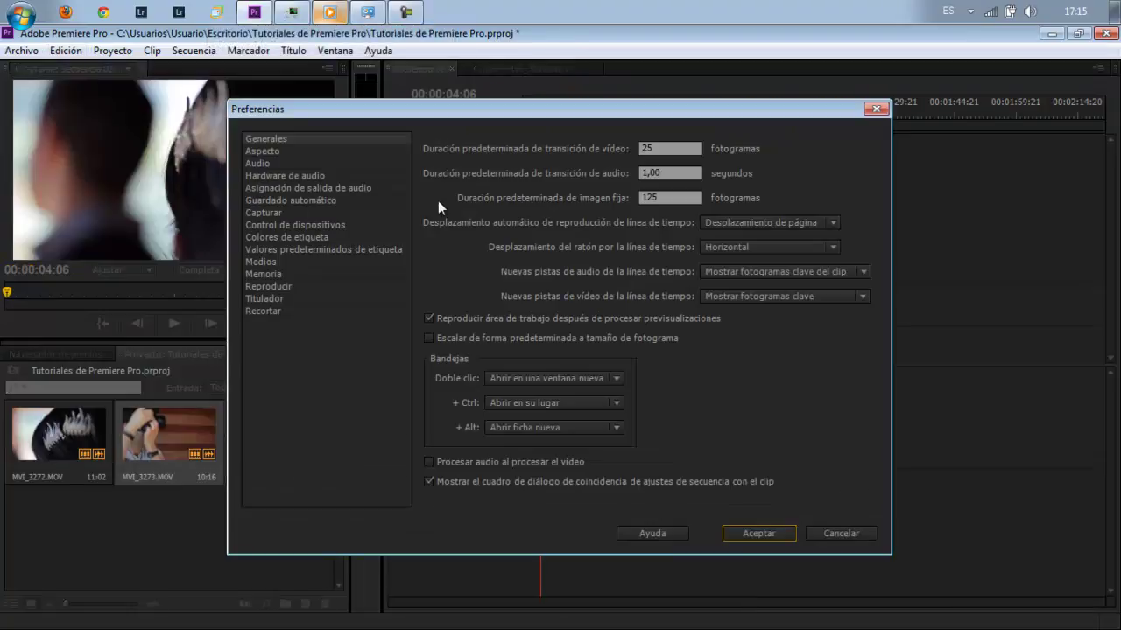
pyautogui.click(336, 151)
pyautogui.click(338, 163)
pyautogui.click(334, 208)
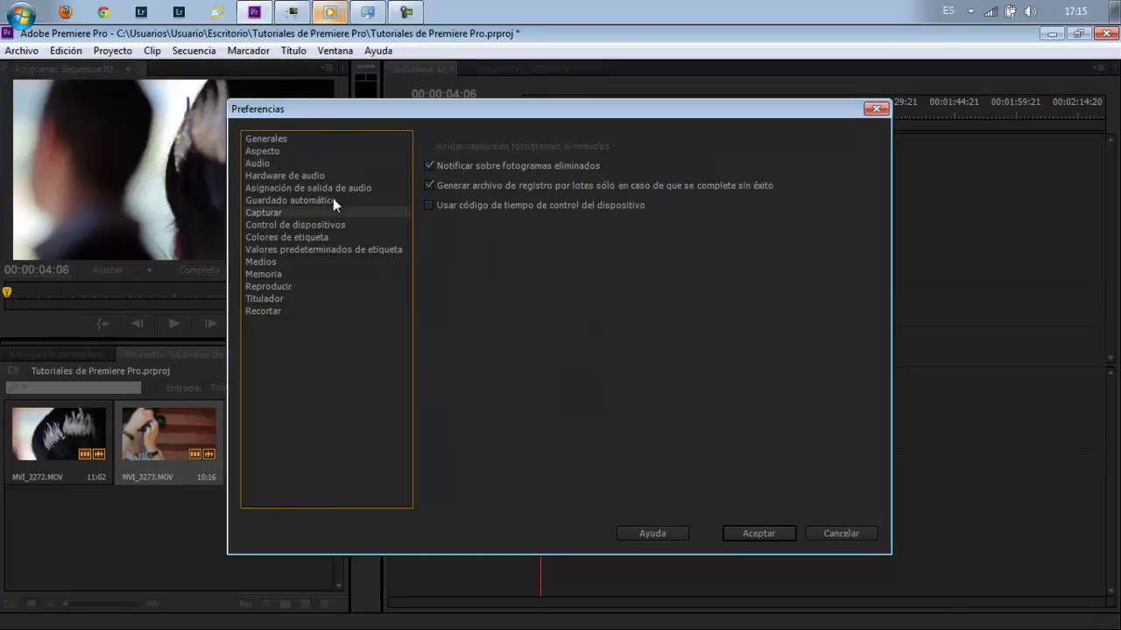
pyautogui.click(334, 140)
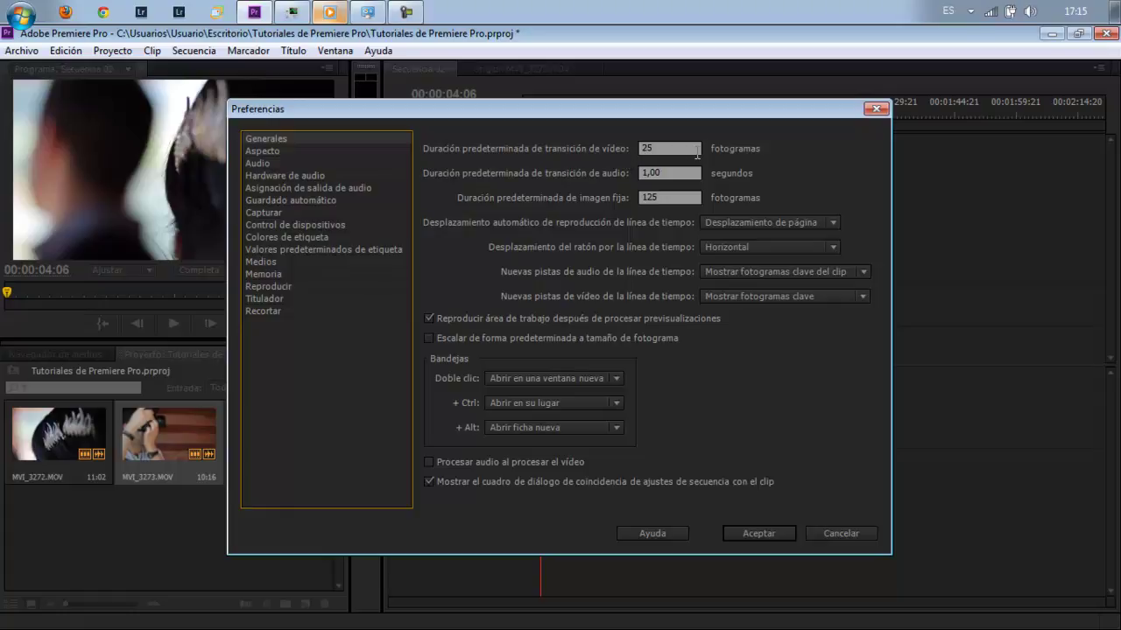
pyautogui.click(675, 149)
pyautogui.click(716, 150)
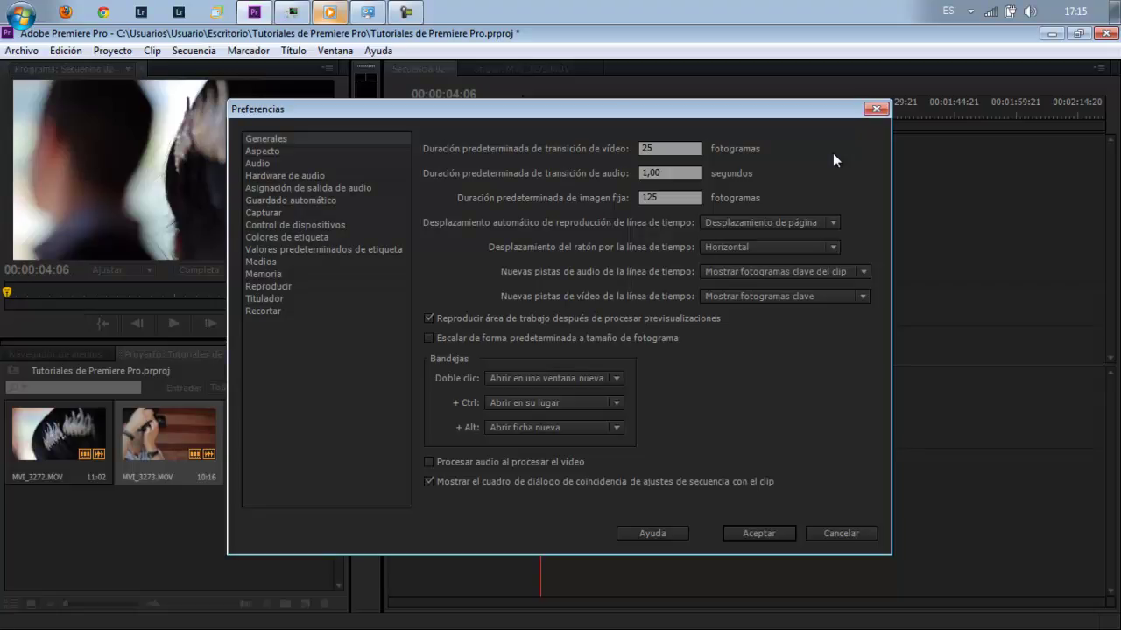
# Drag the Preferencias dialog down and right so the timeline ruler is visible above it
pyautogui.moveTo(821, 109)
pyautogui.mouseDown()
pyautogui.moveTo(880, 252)
pyautogui.moveTo(854, 162)
pyautogui.mouseUp()
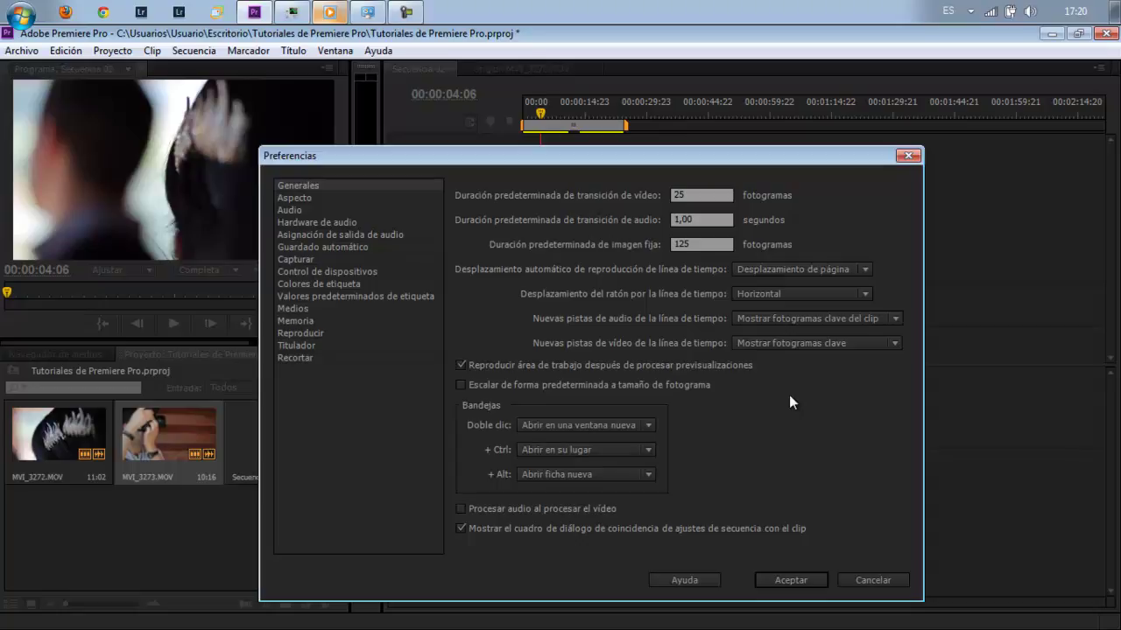
# Inspect the audio keyframe and bin double-click options unchanged, then show the Aspecto page
pyautogui.click(899, 318)
pyautogui.click(838, 466)
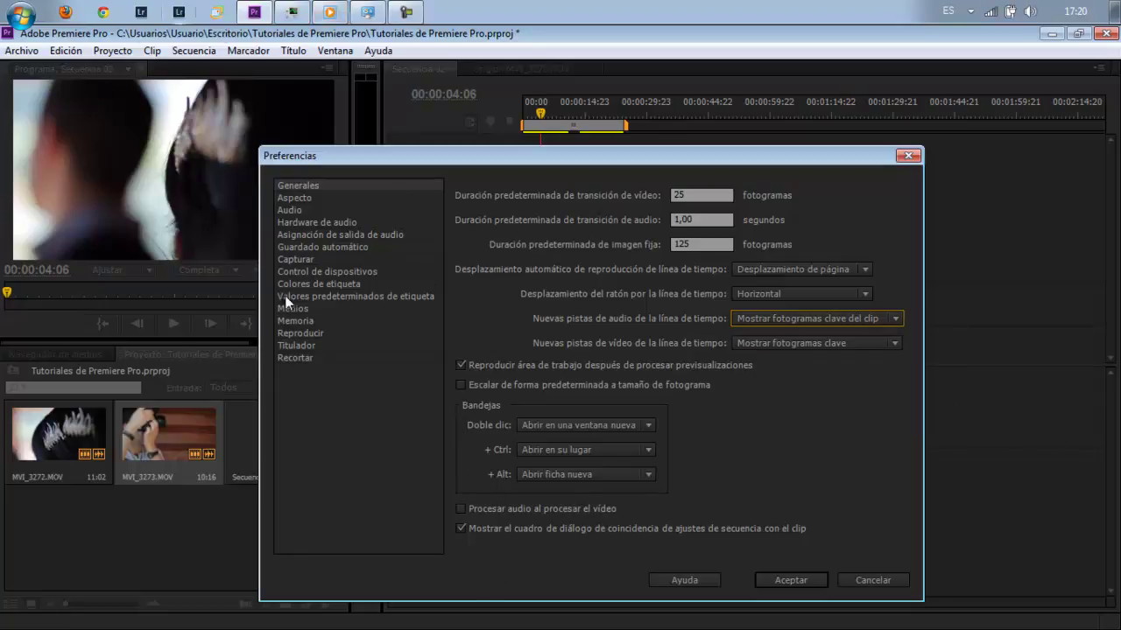
pyautogui.click(651, 426)
pyautogui.click(651, 427)
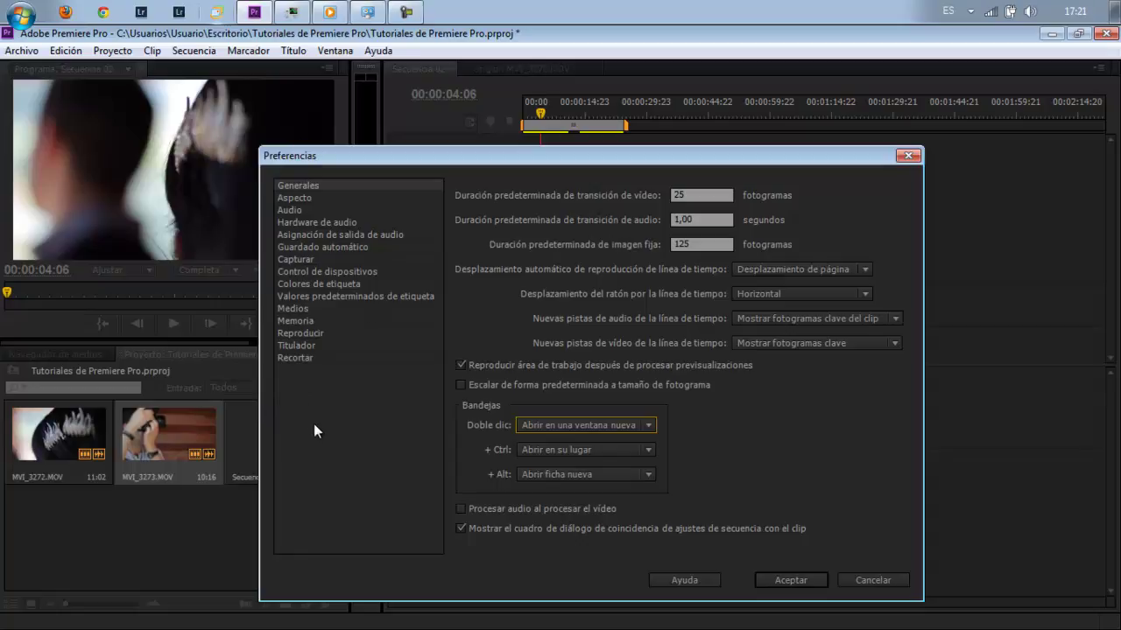
pyautogui.click(376, 200)
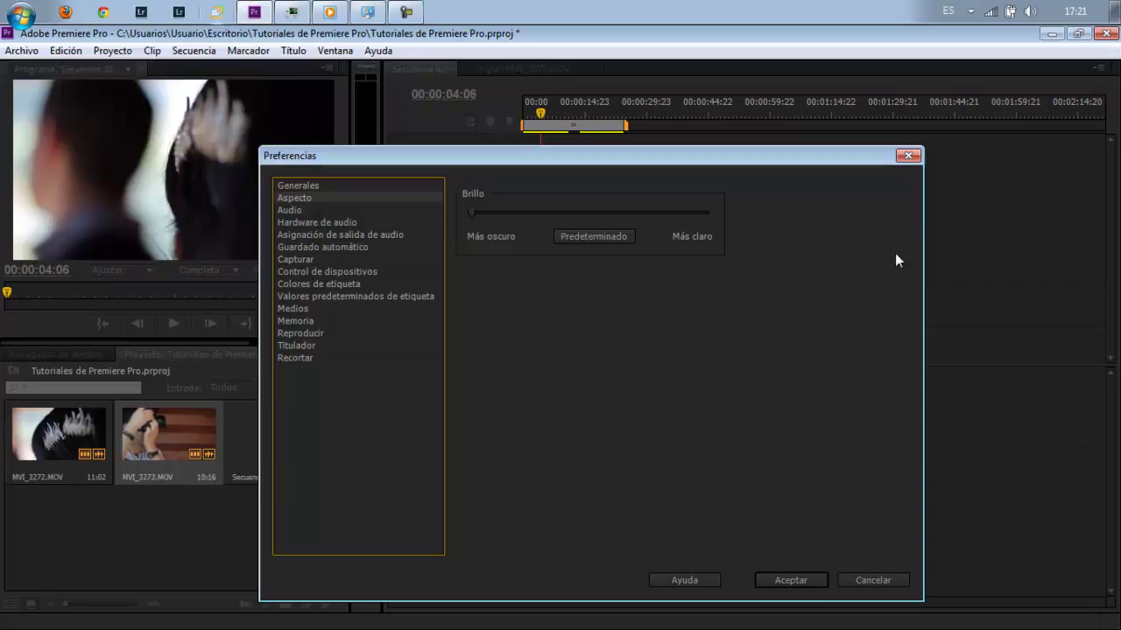
# Try the Brillo slider across its range, leave it at darkest, then show the Audio page
pyautogui.click(609, 242)
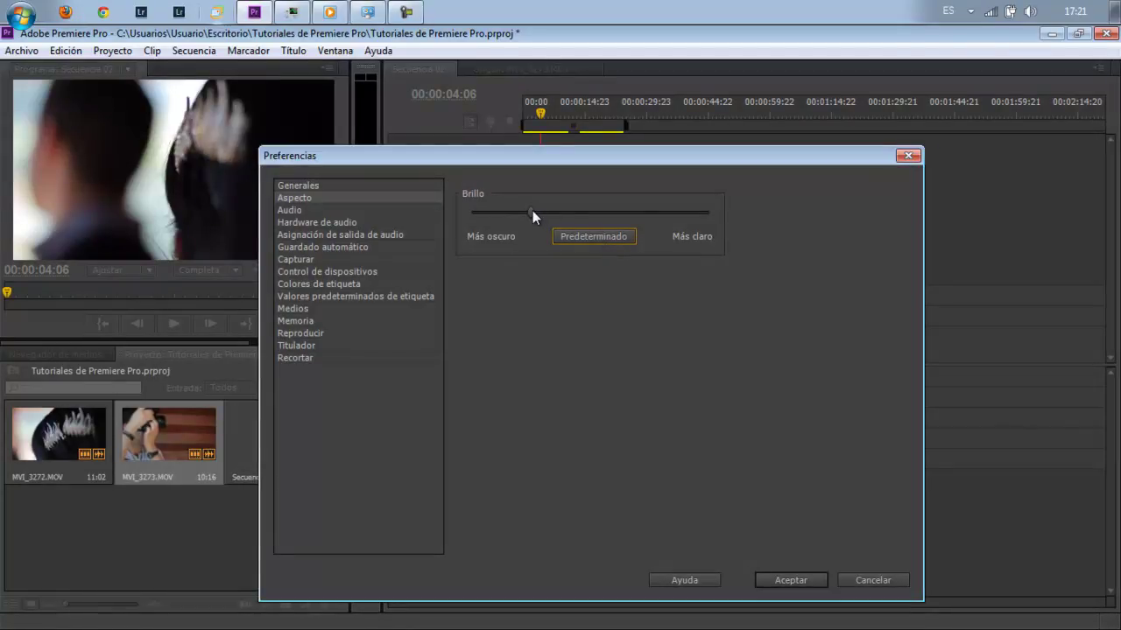
pyautogui.moveTo(532, 210); pyautogui.dragTo(718, 208)
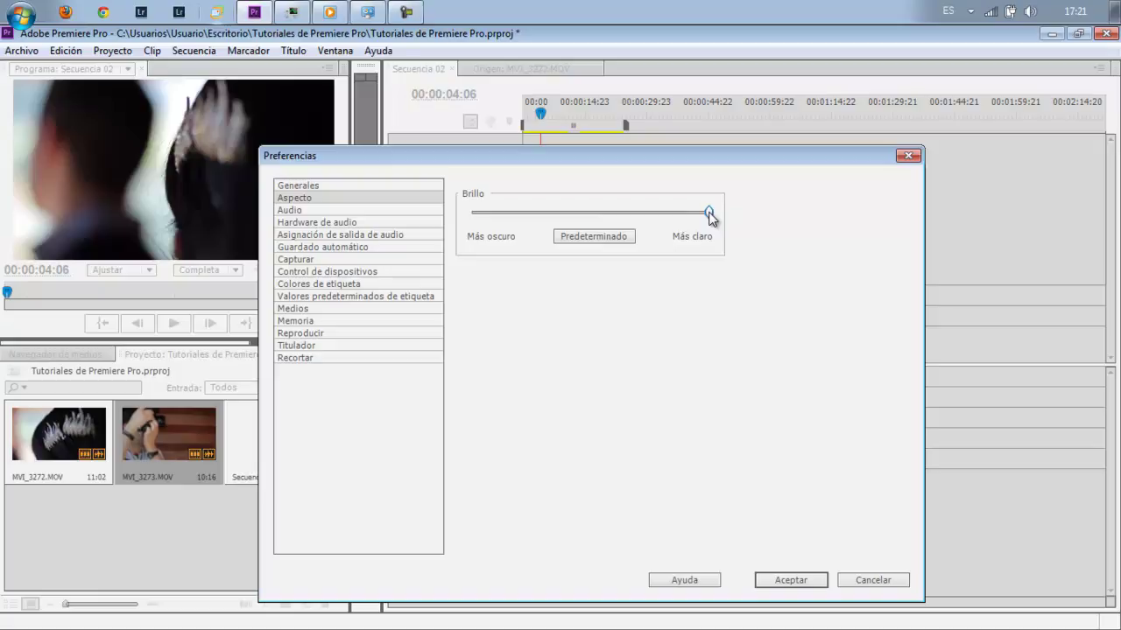
pyautogui.moveTo(709, 213); pyautogui.dragTo(464, 213)
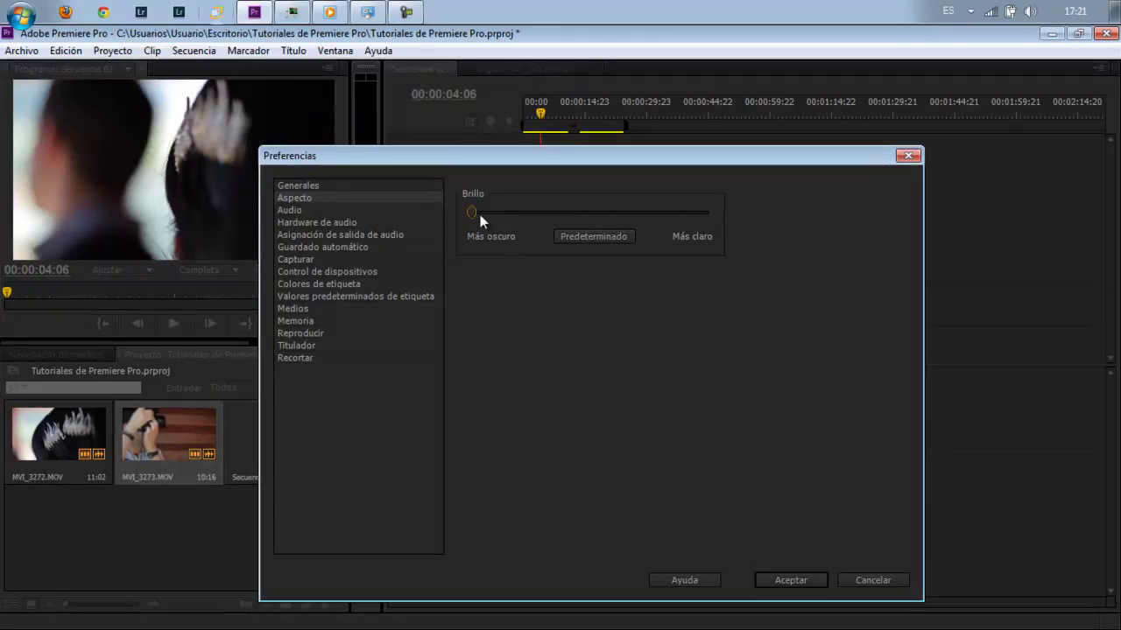
pyautogui.moveTo(673, 235)
pyautogui.mouseDown()
pyautogui.moveTo(717, 256)
pyautogui.moveTo(479, 216)
pyautogui.mouseUp()
pyautogui.moveTo(473, 211); pyautogui.dragTo(709, 212)
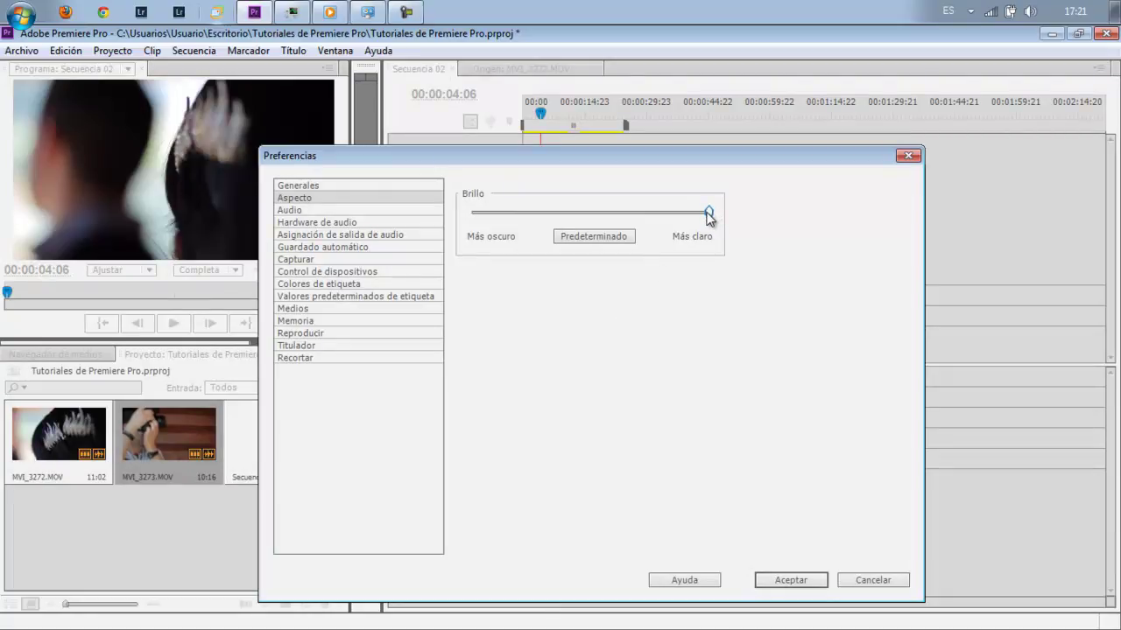
pyautogui.moveTo(708, 212); pyautogui.dragTo(574, 212)
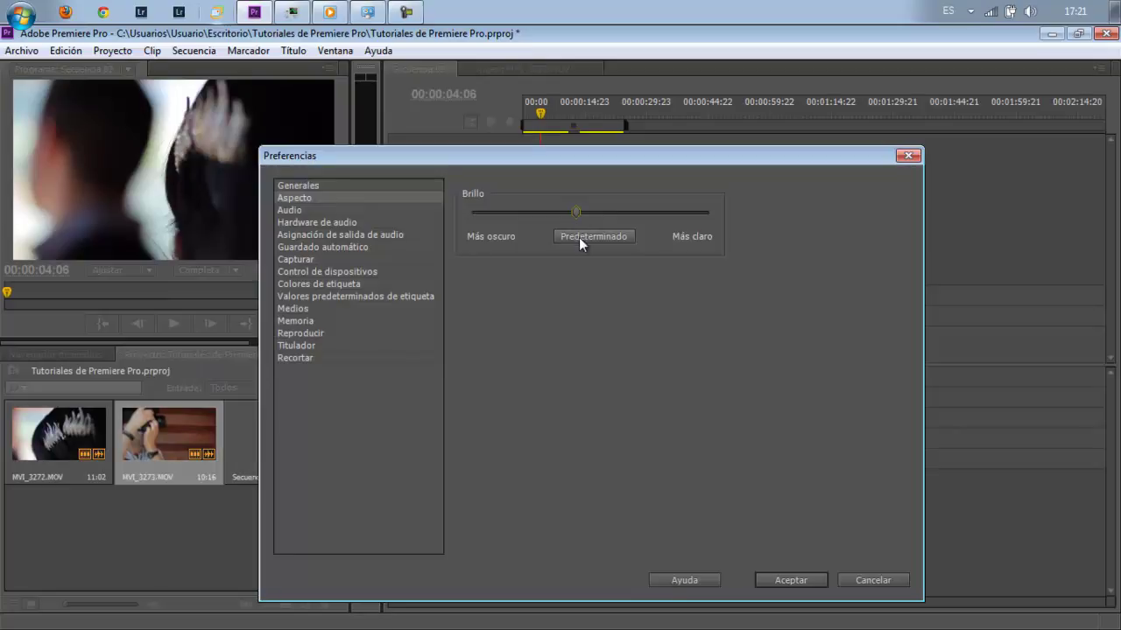
pyautogui.click(579, 237)
pyautogui.moveTo(529, 212); pyautogui.dragTo(457, 210)
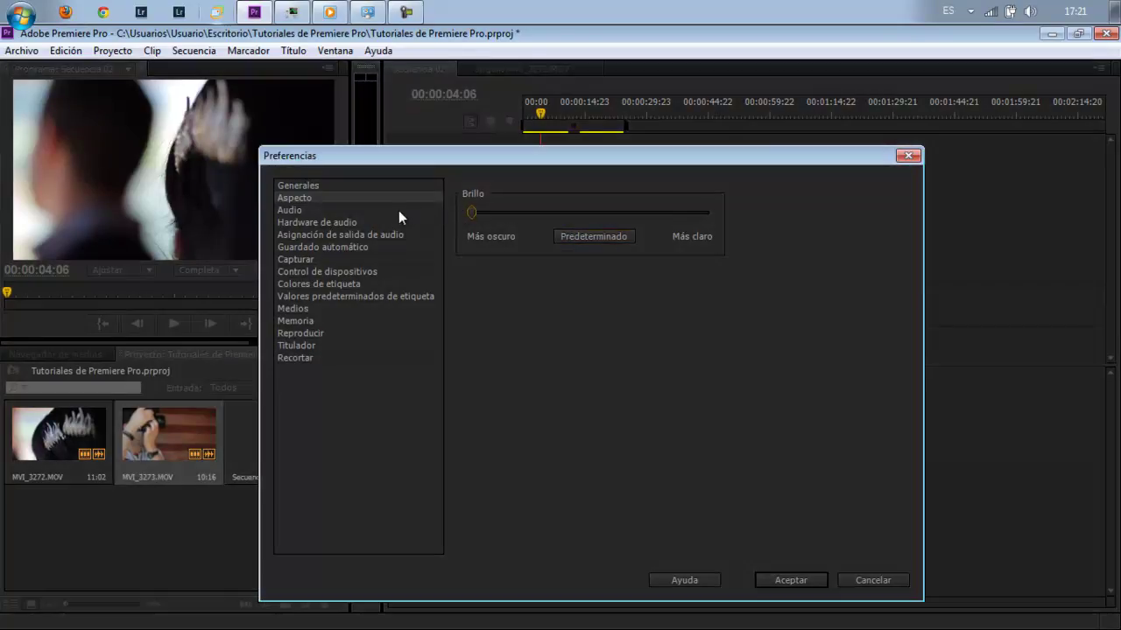
pyautogui.click(398, 211)
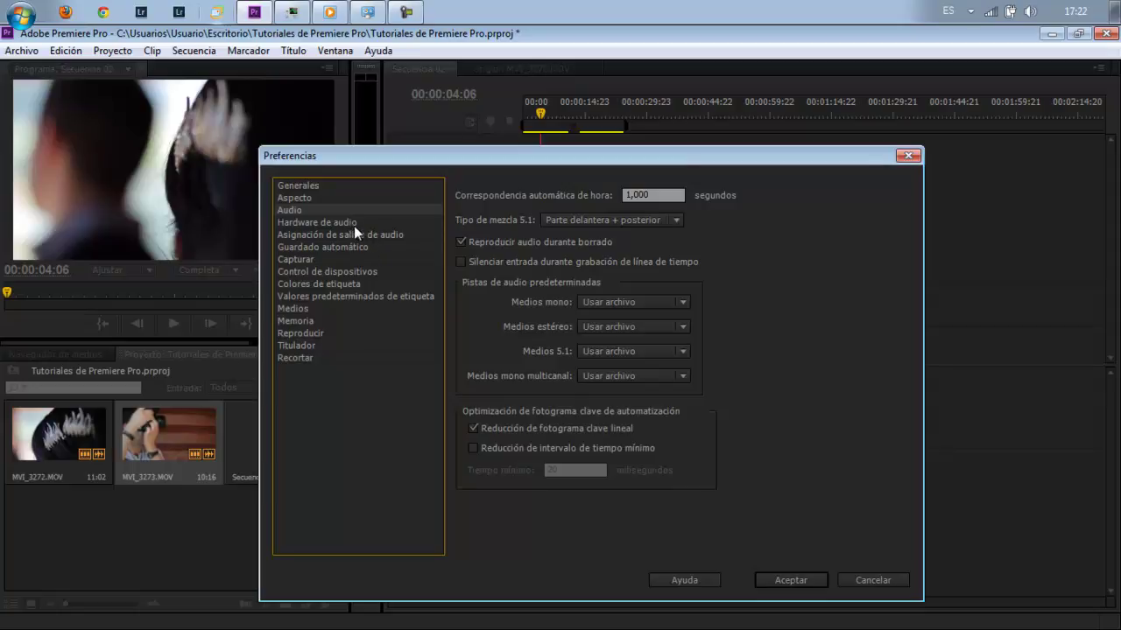
# Keep Premiere Pro WDM Sound as the default audio device and view the output mapping page
pyautogui.click(302, 223)
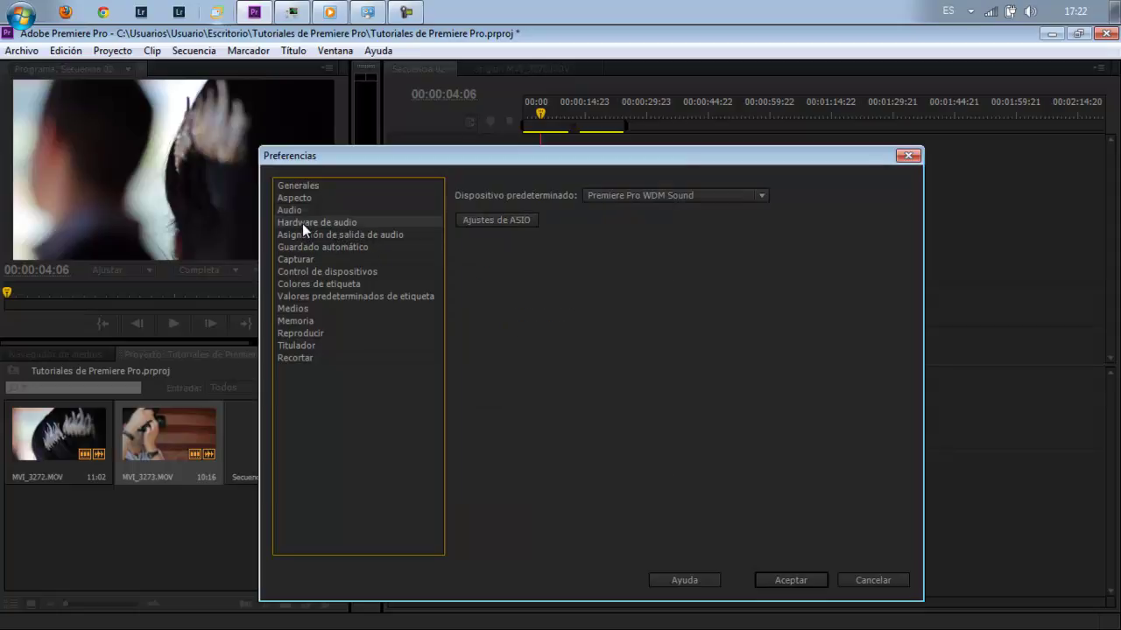
pyautogui.click(763, 195)
pyautogui.click(766, 194)
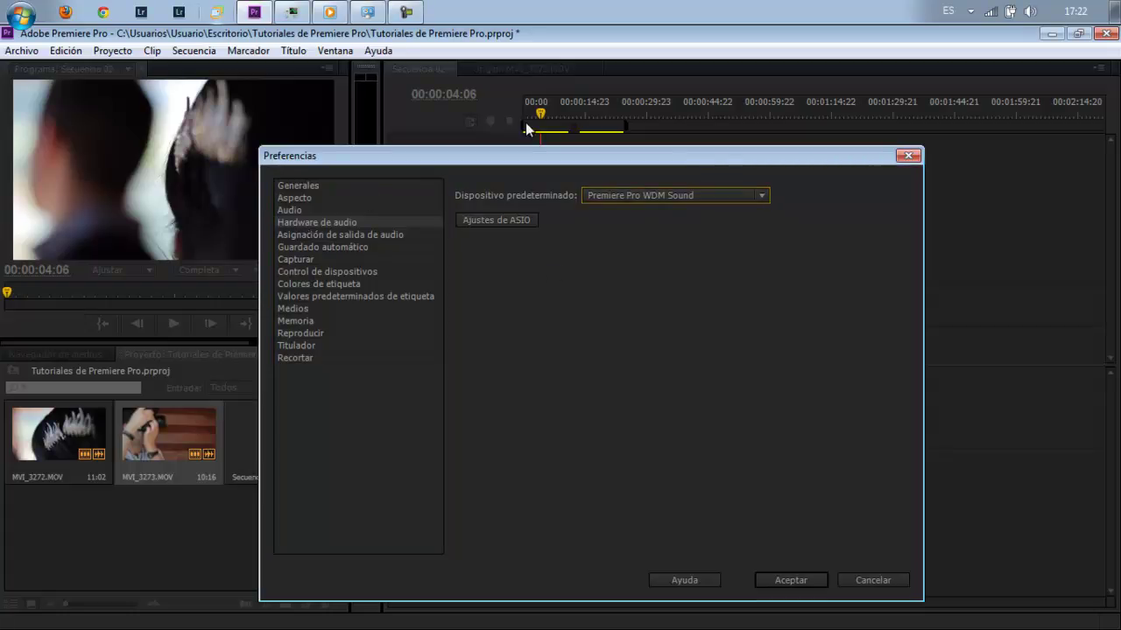
pyautogui.click(372, 234)
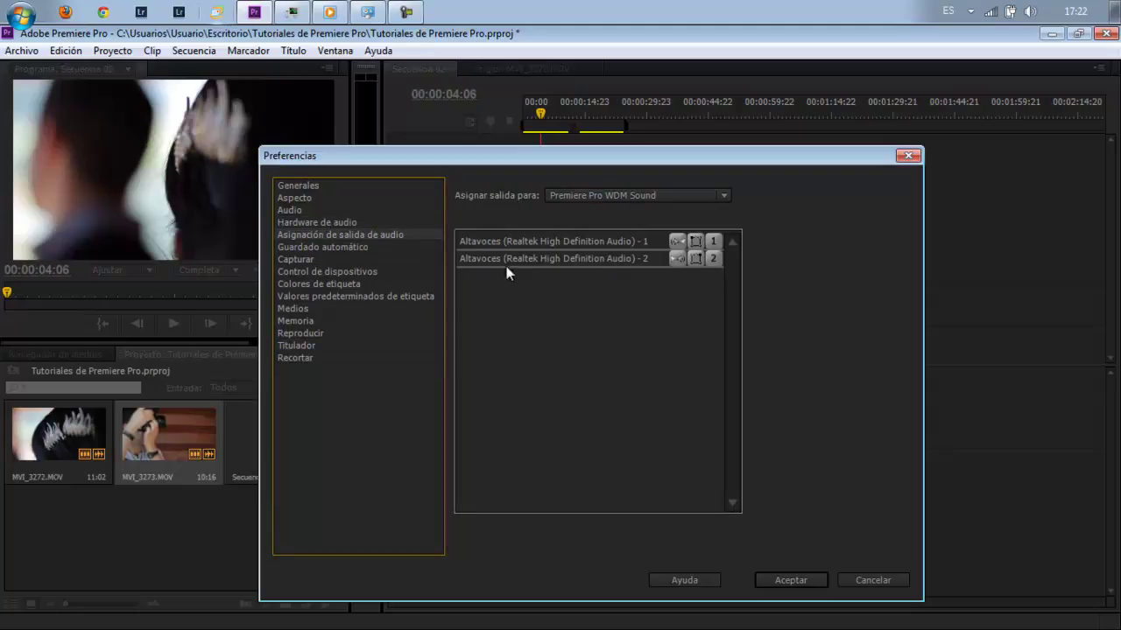
# Change the Guardado automático interval from 10 to 5 minutes, keeping 5 project versions
pyautogui.click(355, 247)
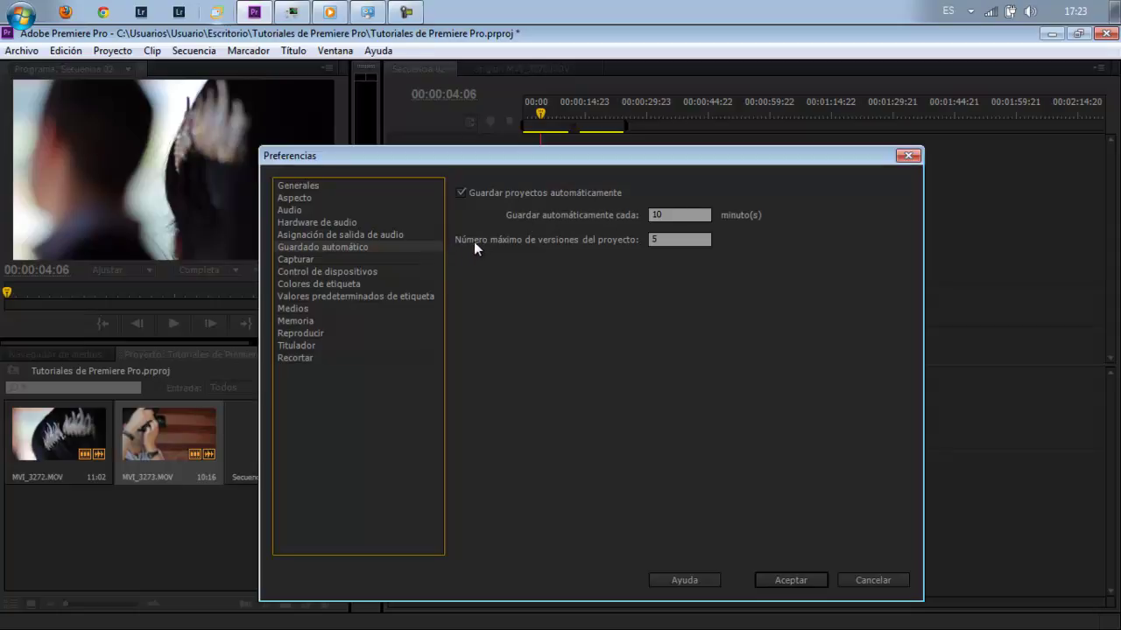
pyautogui.click(676, 242)
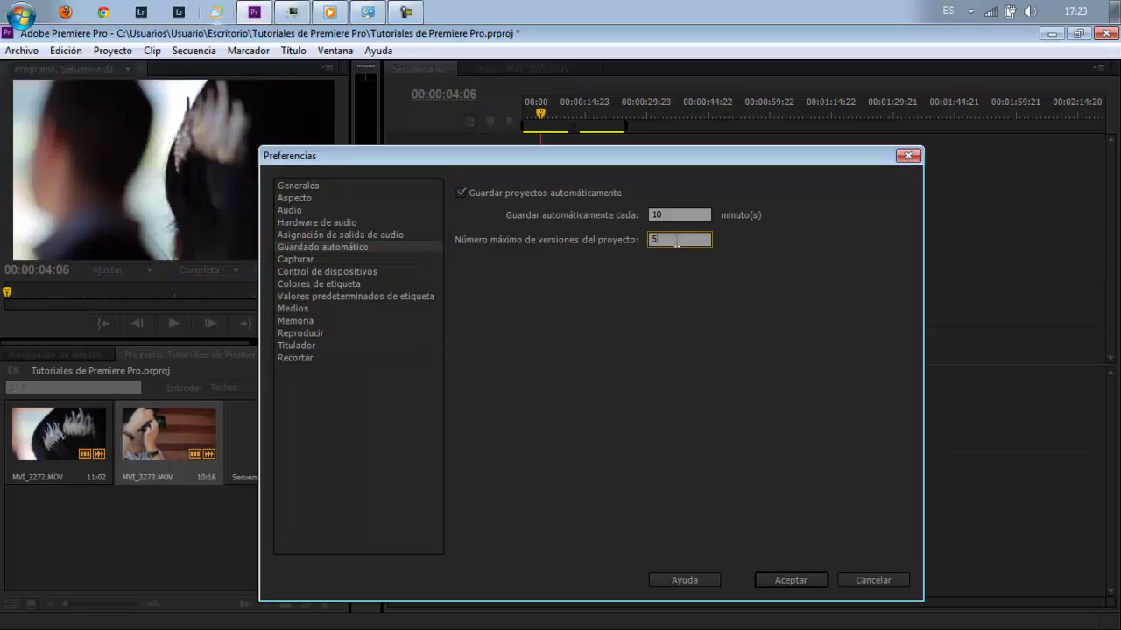
pyautogui.click(681, 219)
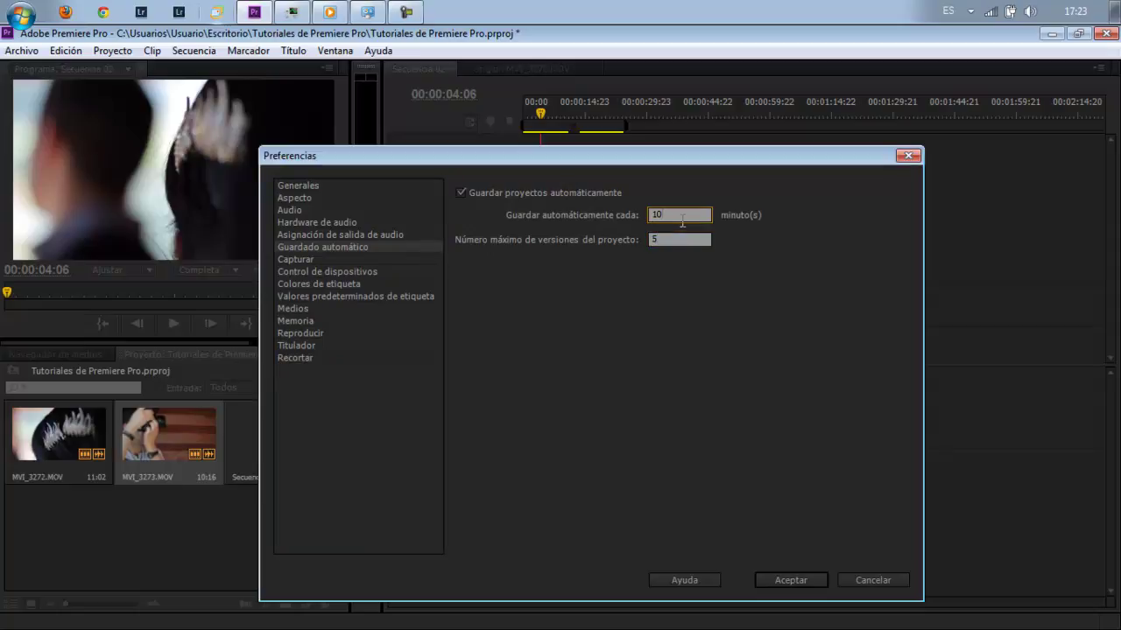
pyautogui.click(682, 240)
pyautogui.doubleClick(676, 216)
pyautogui.write('5')
pyautogui.click(501, 305)
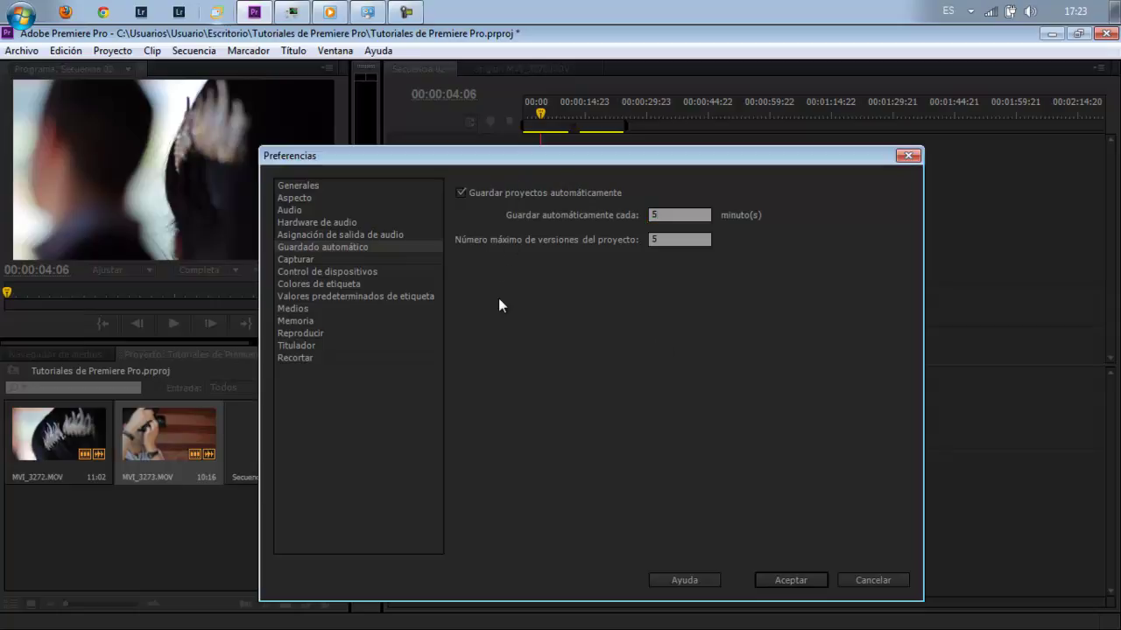
# View Capturar, then Control de dispositivos, keeping Control de dispositivo DV/HDV selected
pyautogui.click(389, 260)
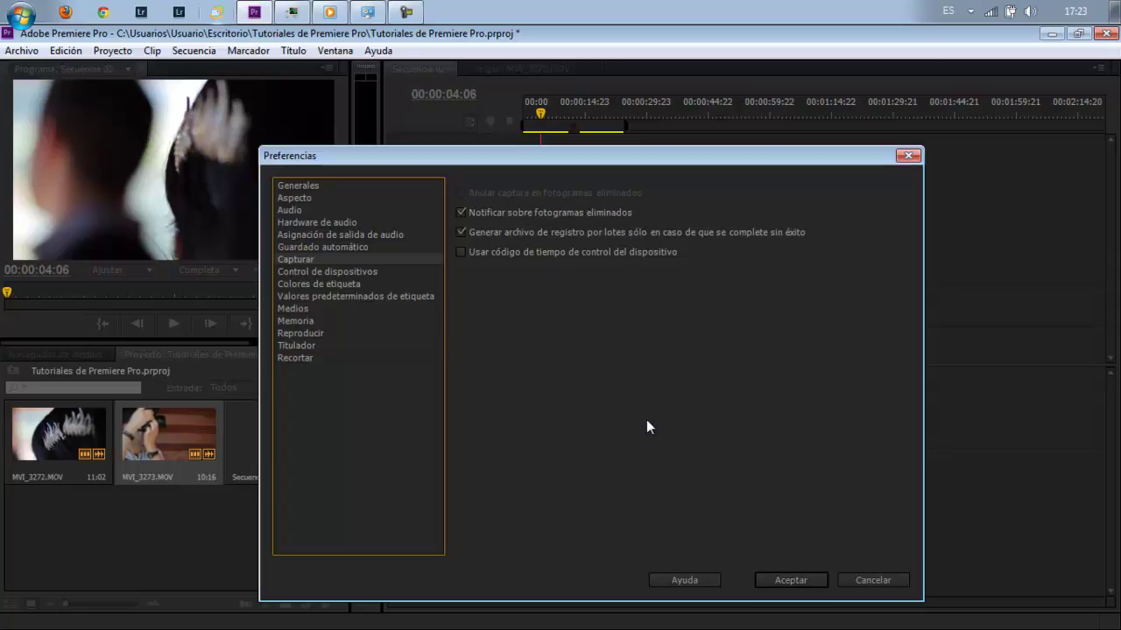
pyautogui.click(395, 271)
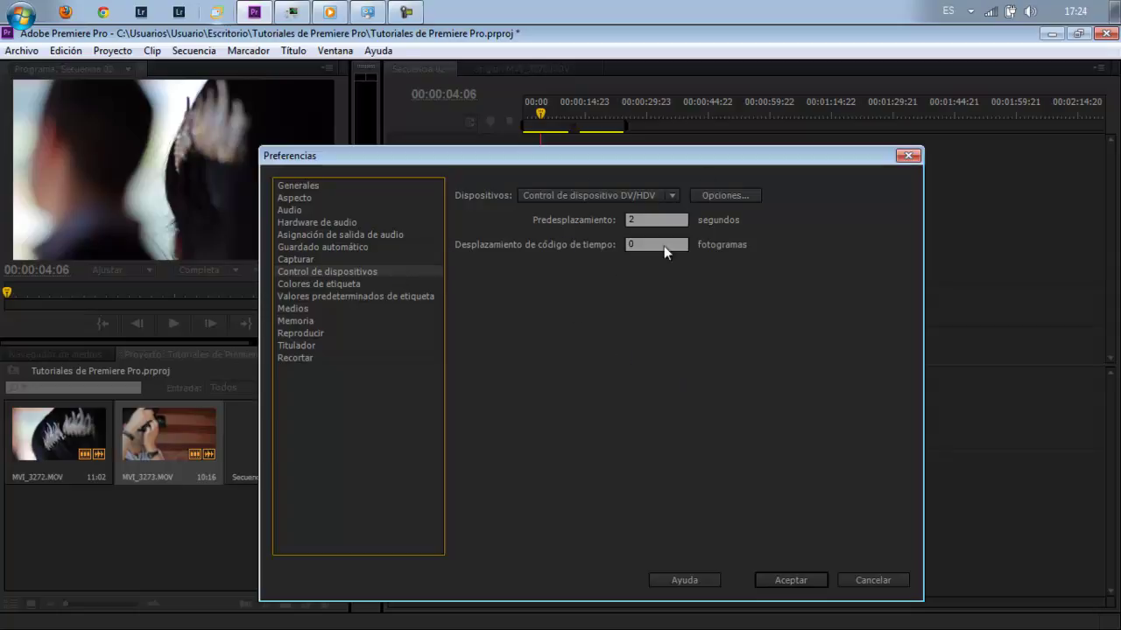
pyautogui.click(678, 194)
pyautogui.click(677, 196)
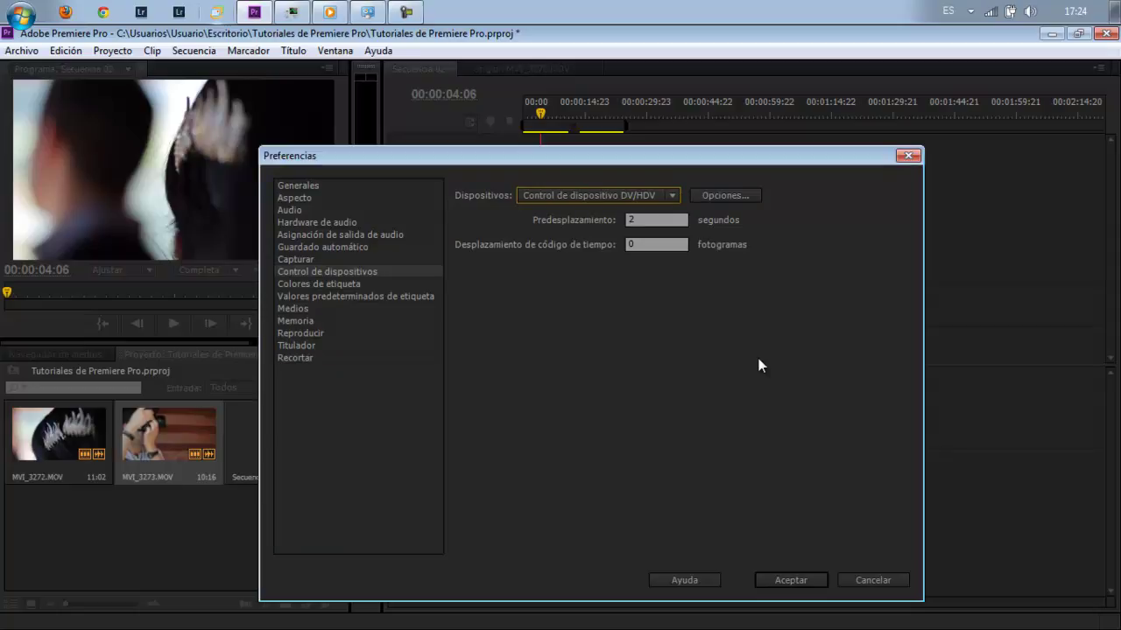
# Show the Colores de etiqueta page, moving the dialog down to glimpse the timeline and back
pyautogui.click(370, 283)
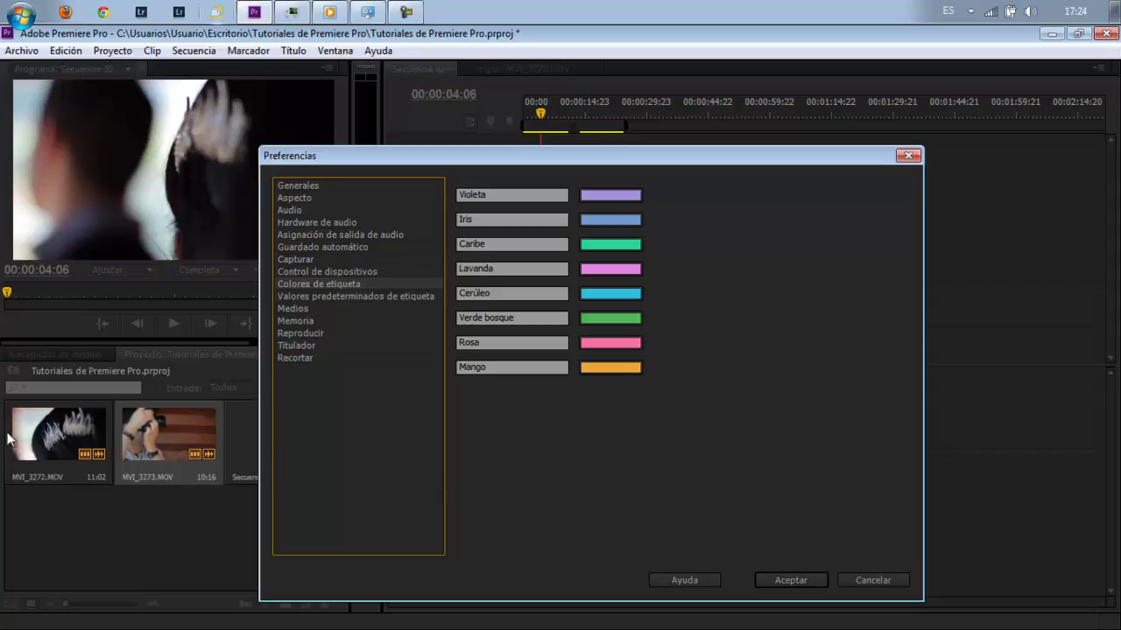
pyautogui.moveTo(606, 159); pyautogui.dragTo(537, 471)
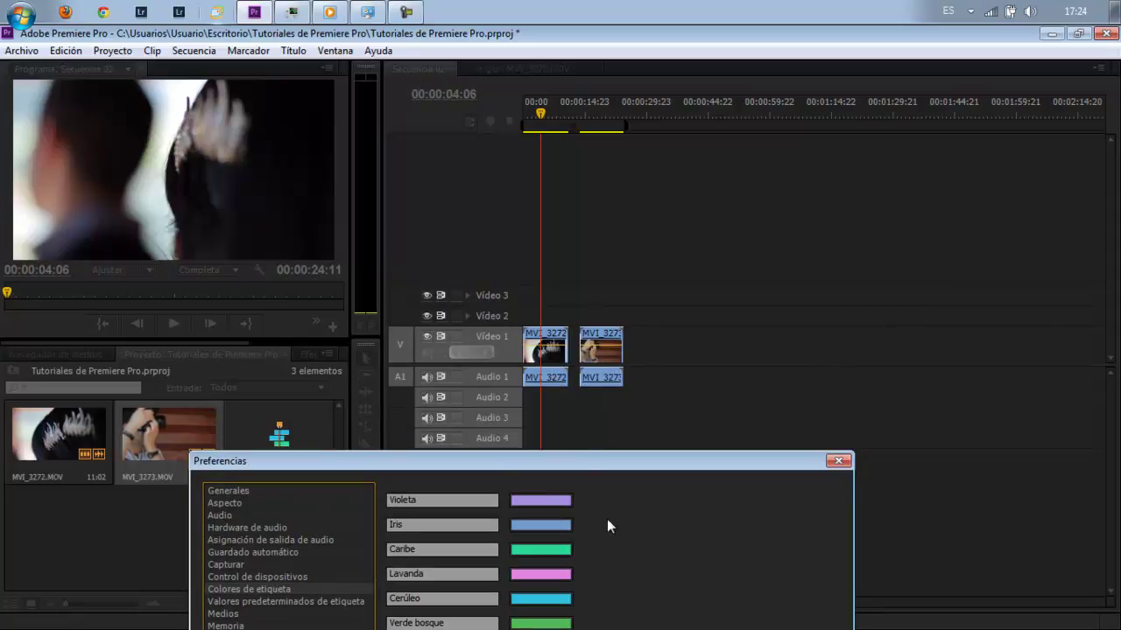
pyautogui.moveTo(601, 472)
pyautogui.mouseDown()
pyautogui.moveTo(571, 176)
pyautogui.moveTo(627, 435)
pyautogui.mouseUp()
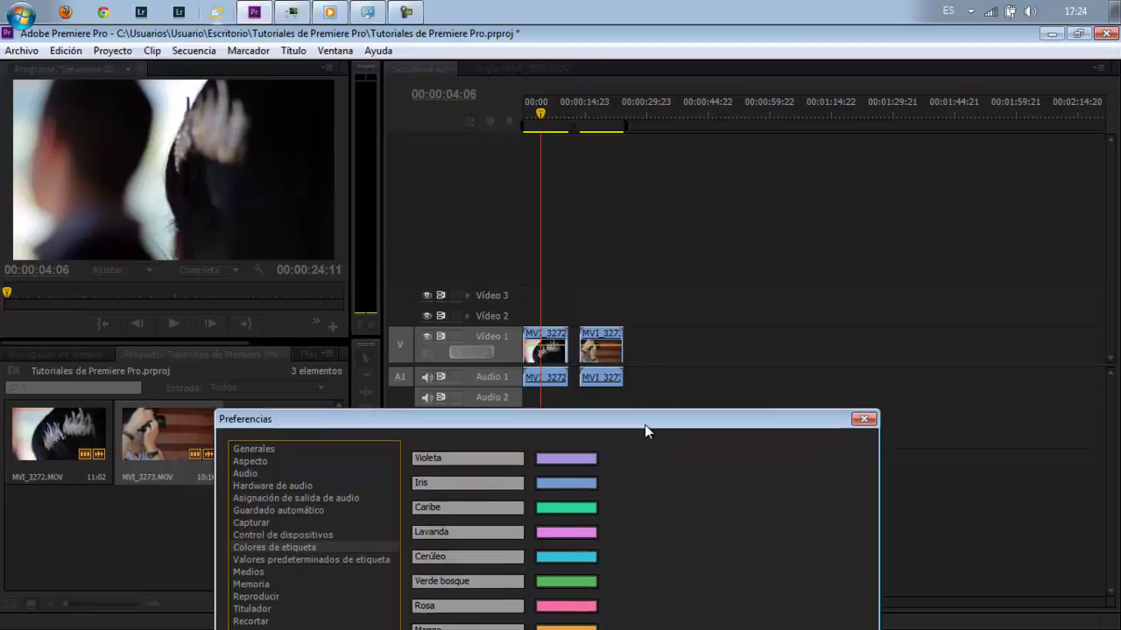
pyautogui.moveTo(644, 430); pyautogui.dragTo(646, 399)
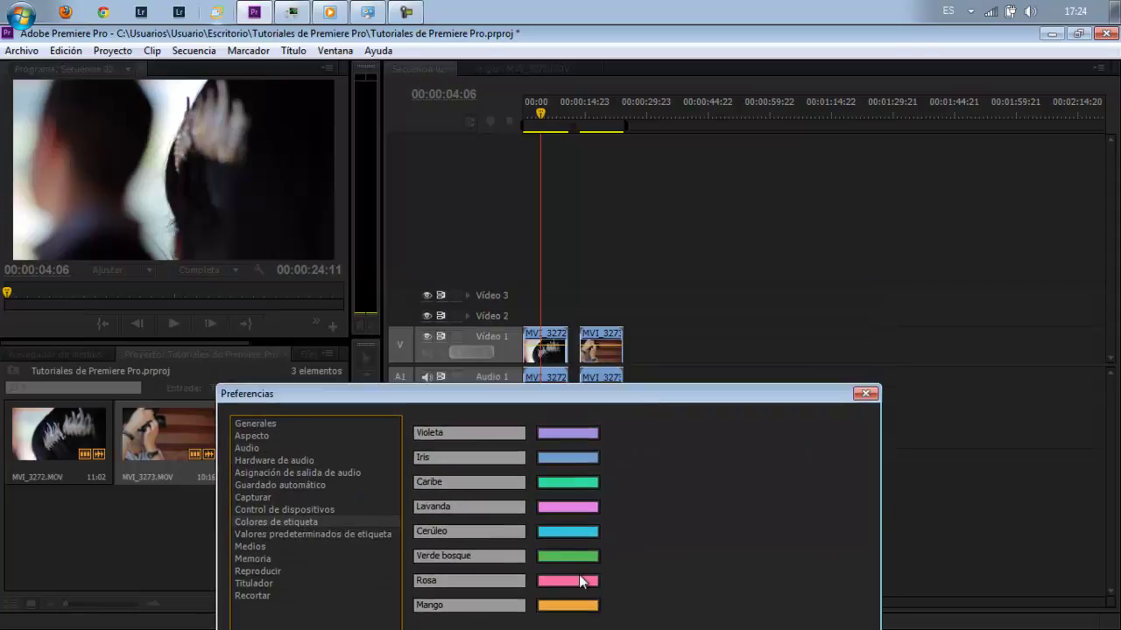
pyautogui.moveTo(634, 395); pyautogui.dragTo(634, 197)
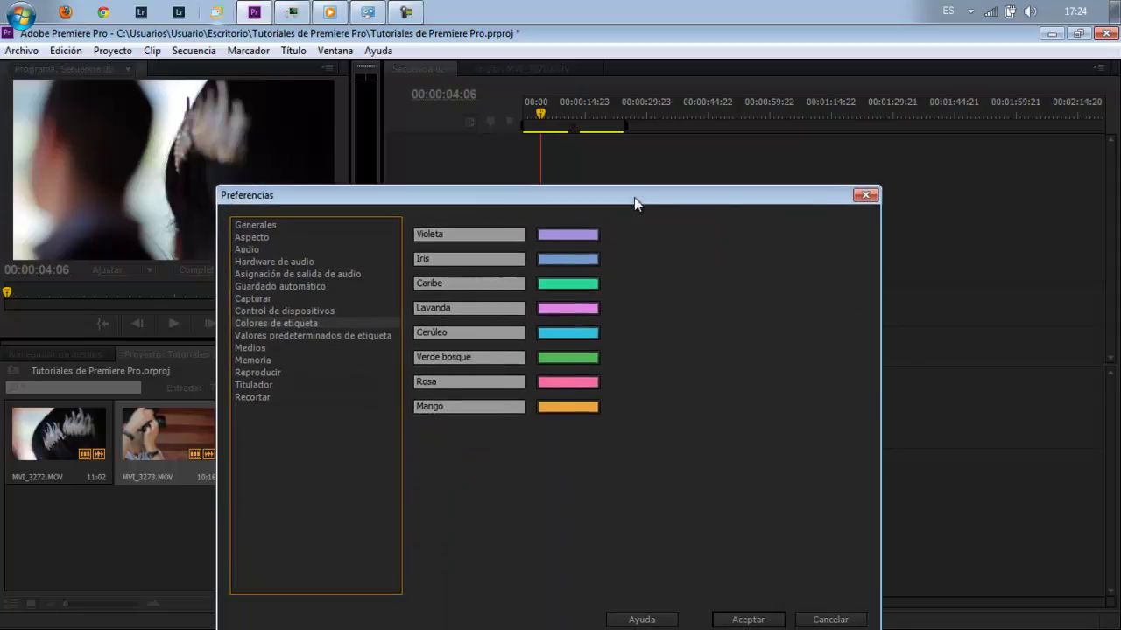
# Show Valores predeterminados de etiqueta, shifting the dialog to compare with the timeline clips
pyautogui.click(308, 333)
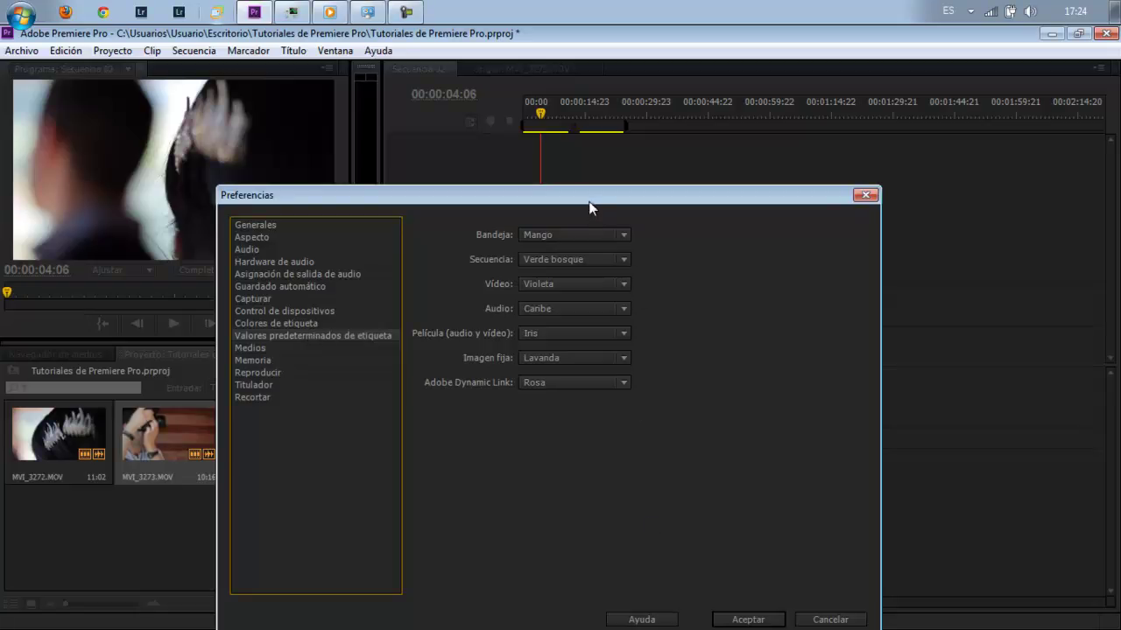
pyautogui.moveTo(593, 198); pyautogui.dragTo(672, 144)
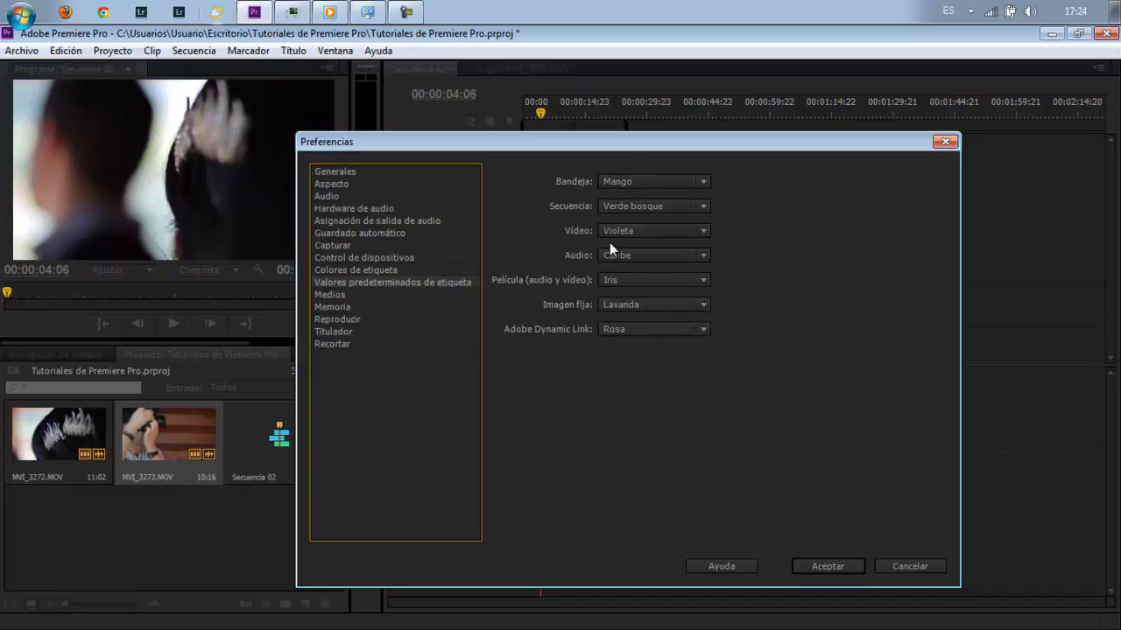
pyautogui.moveTo(609, 147)
pyautogui.mouseDown()
pyautogui.moveTo(576, 447)
pyautogui.moveTo(636, 145)
pyautogui.mouseUp()
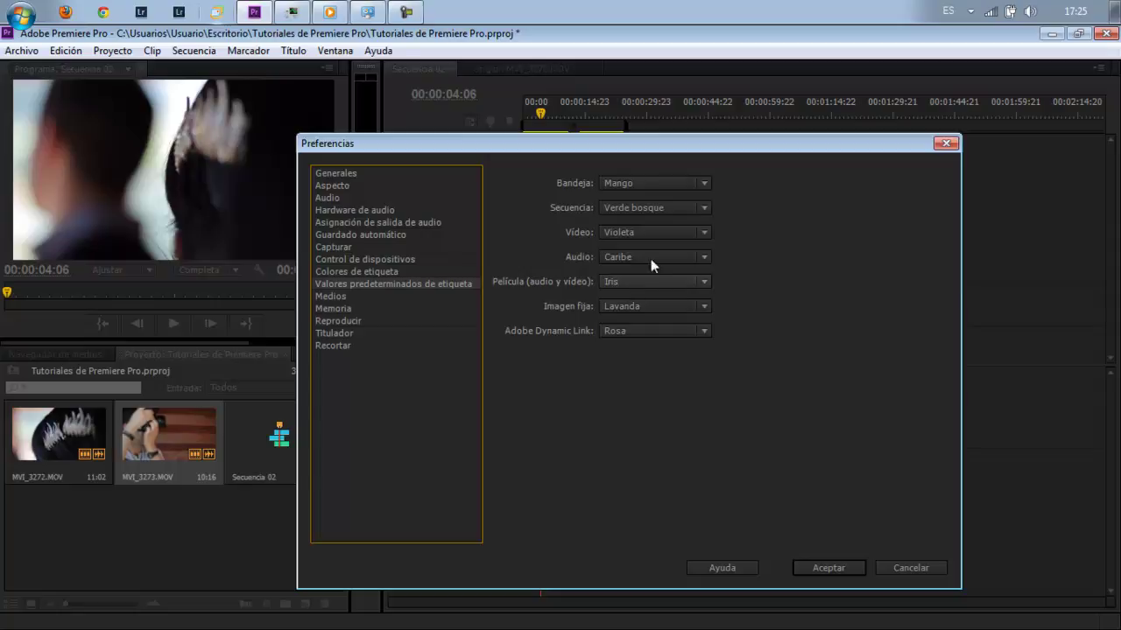
pyautogui.moveTo(683, 146); pyautogui.dragTo(595, 394)
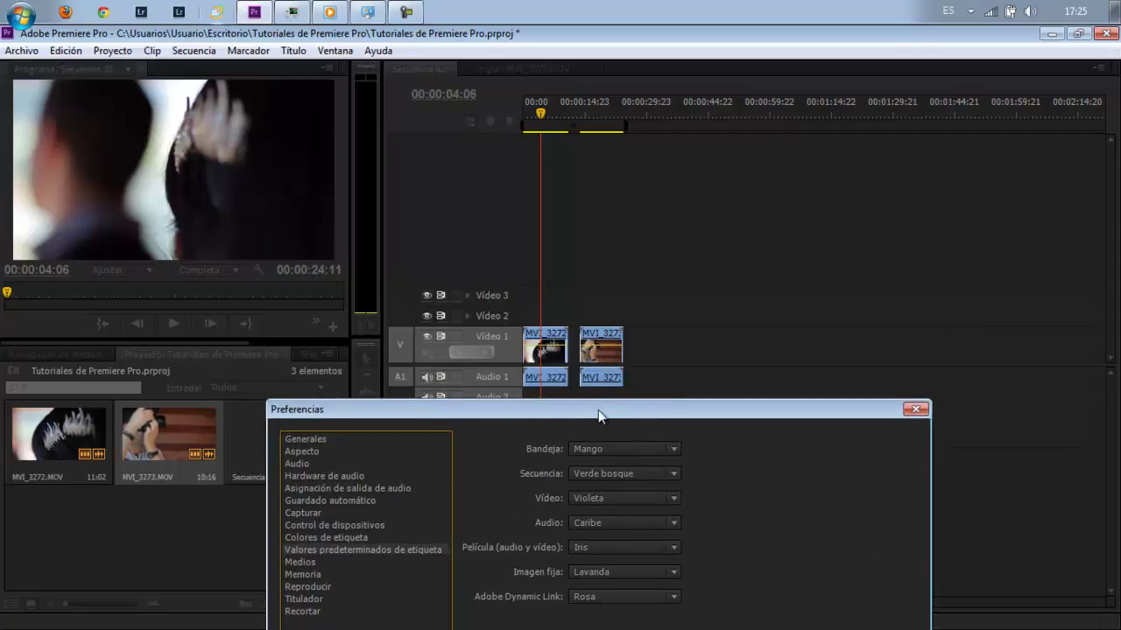
pyautogui.moveTo(597, 416)
pyautogui.mouseDown()
pyautogui.moveTo(593, 156)
pyautogui.moveTo(592, 170)
pyautogui.mouseUp()
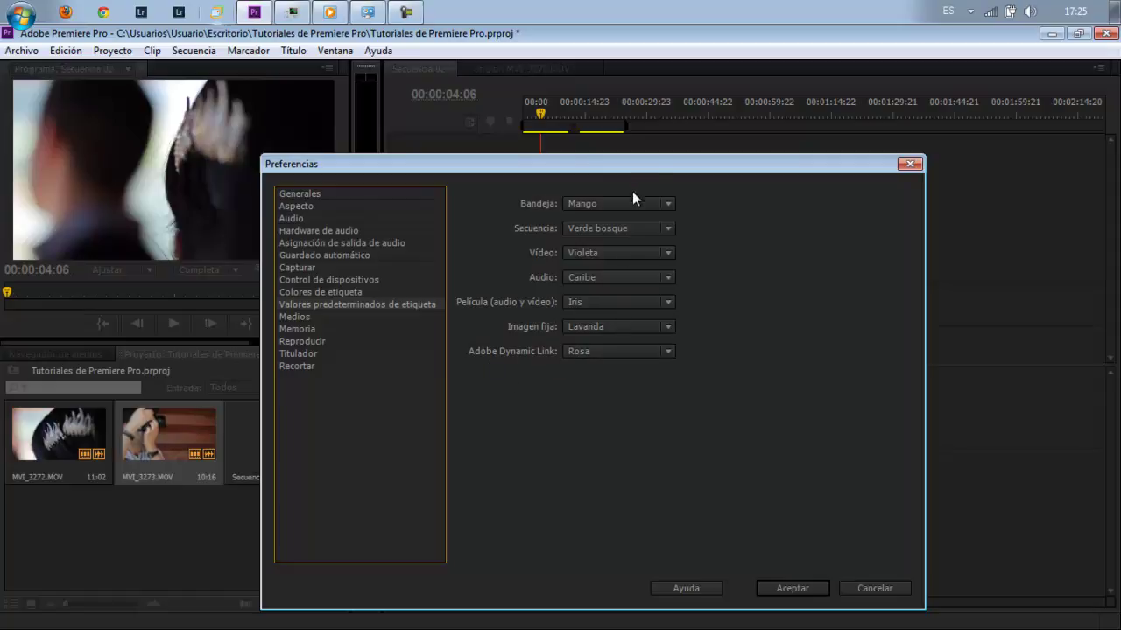
# Check the Medios cache settings, then view Memoria with 8 GB installed and 2 GB reserved
pyautogui.click(357, 317)
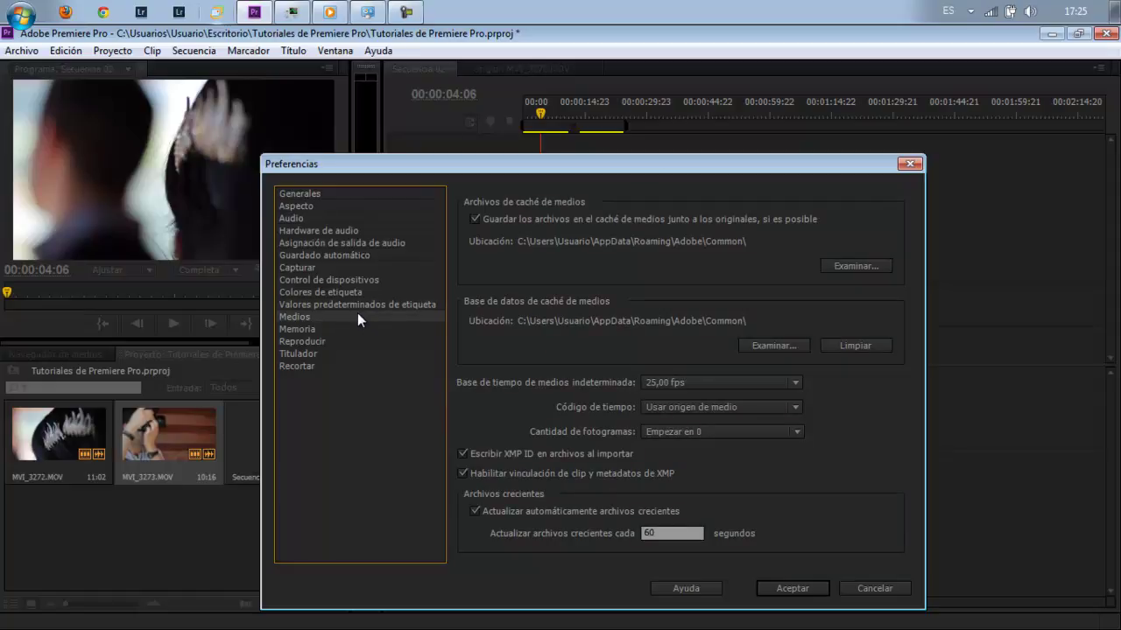
pyautogui.click(357, 329)
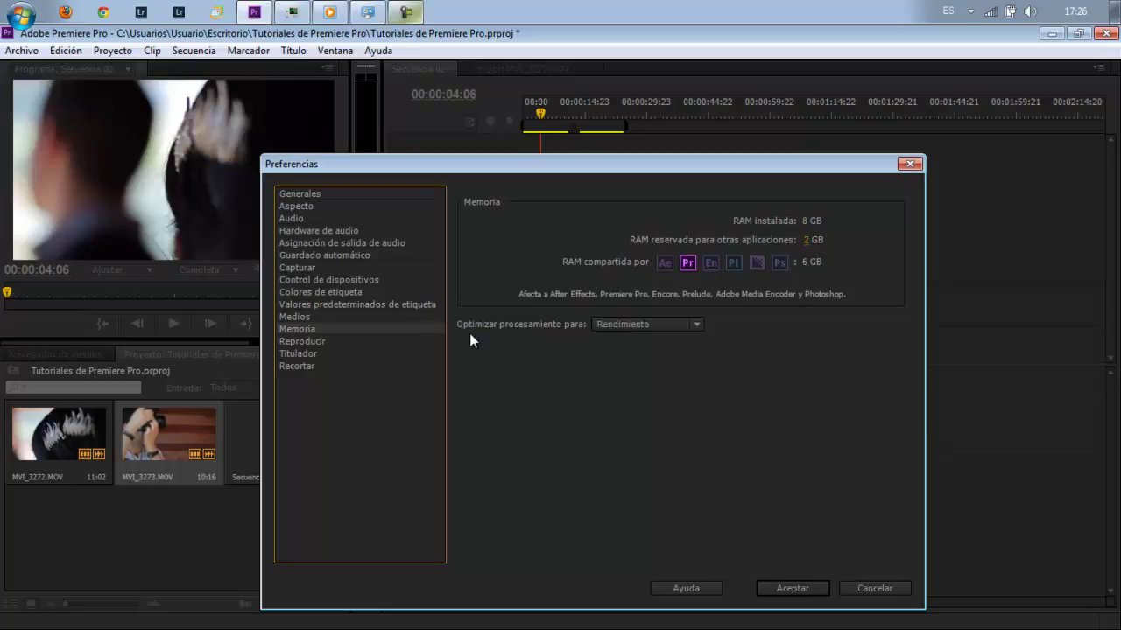
# Keep 'Optimizar procesamiento para' on Rendimiento, view the Reproducir, Titulador and Recortar pages, then return to Generales
pyautogui.click(697, 325)
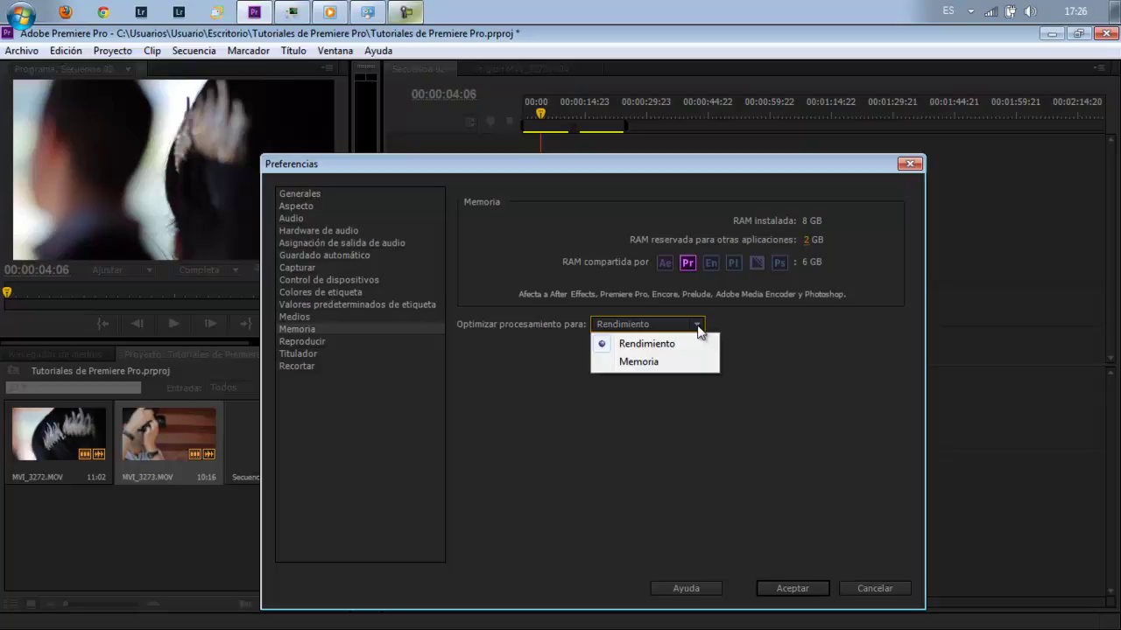
pyautogui.click(698, 330)
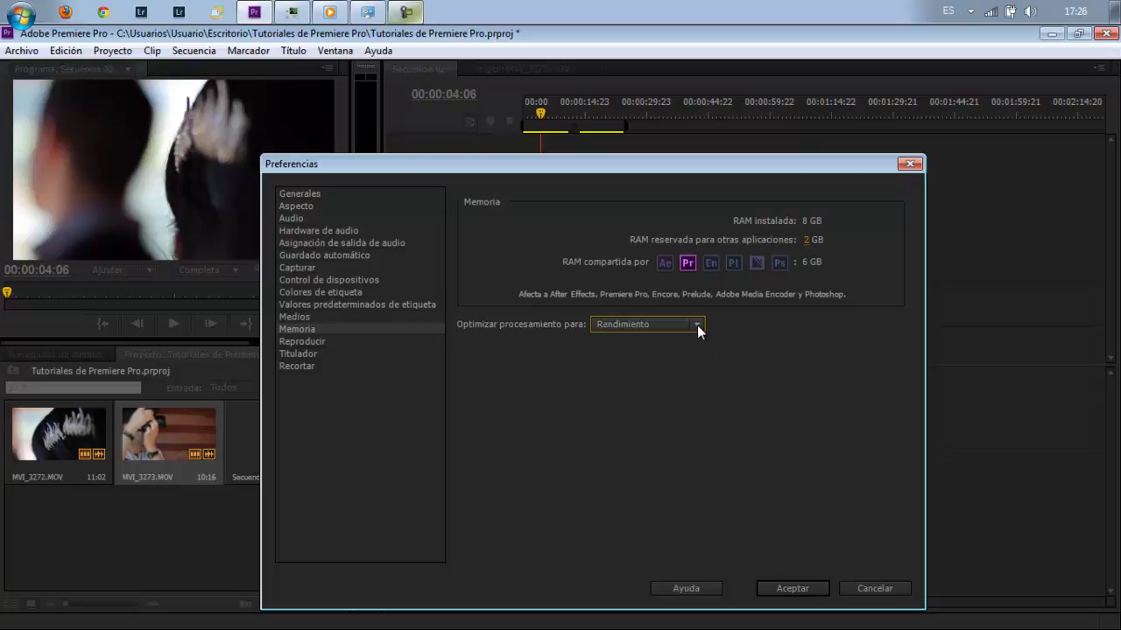
pyautogui.click(389, 342)
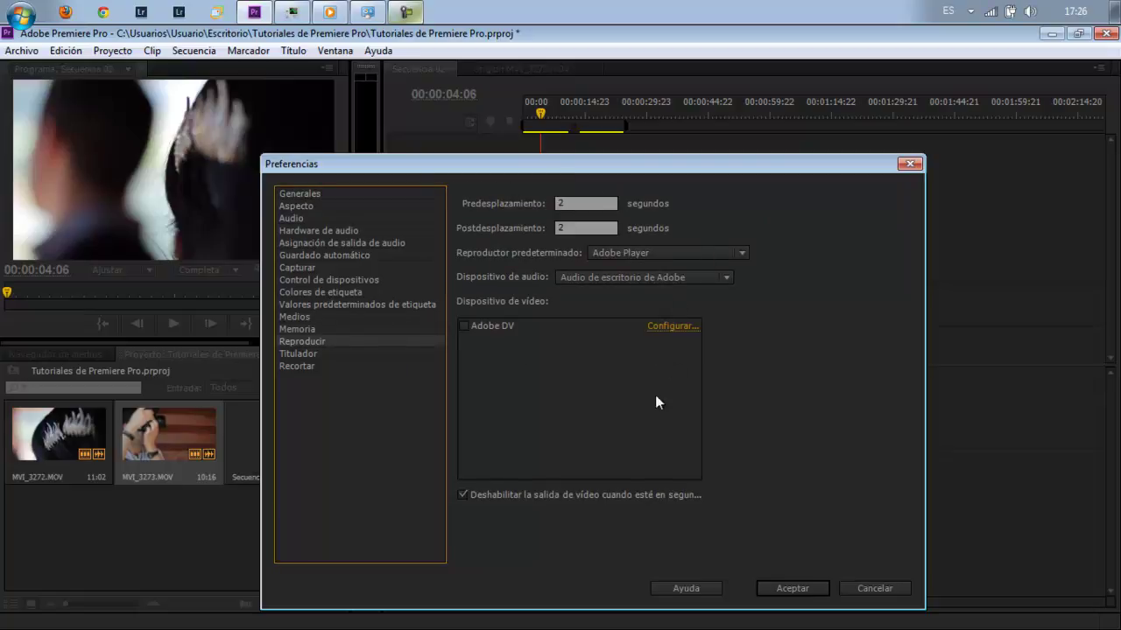
pyautogui.click(375, 353)
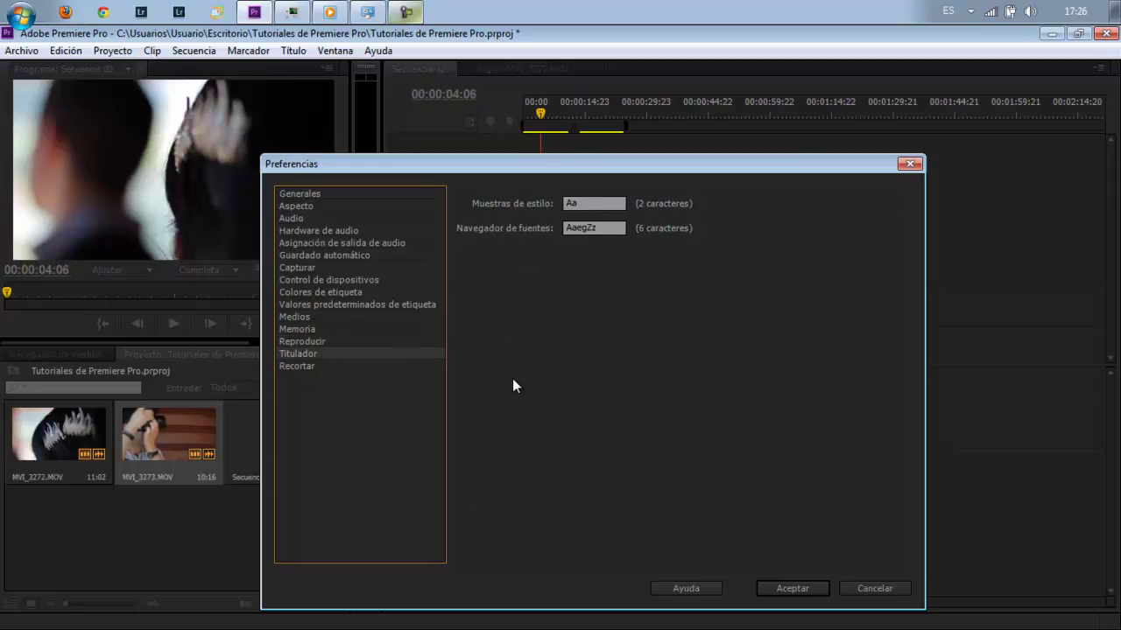
pyautogui.click(370, 366)
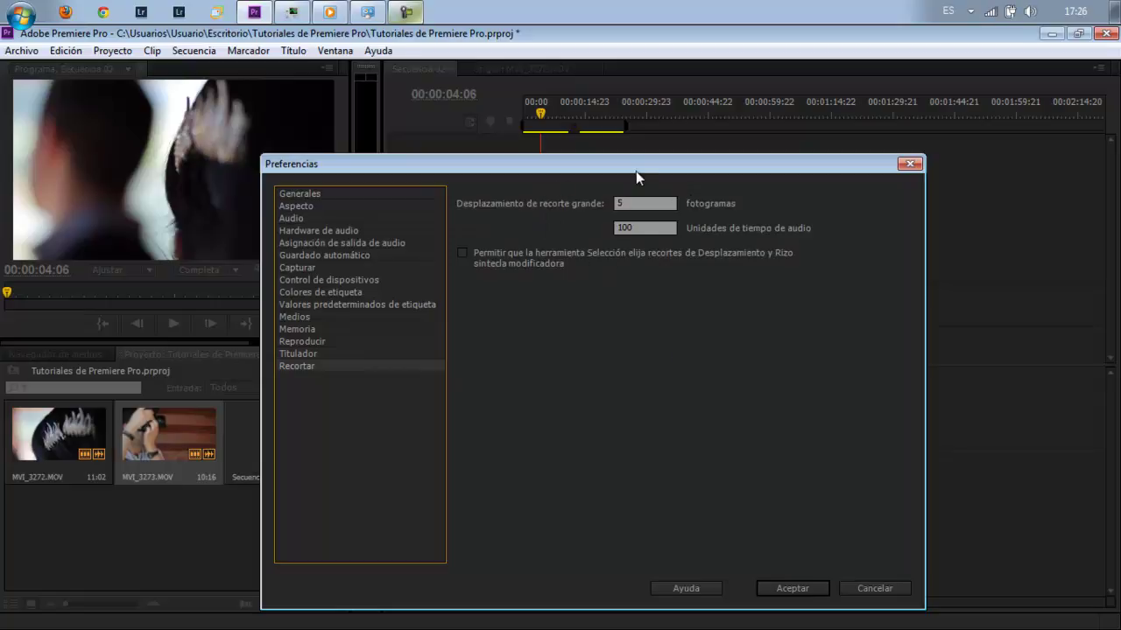
pyautogui.click(349, 193)
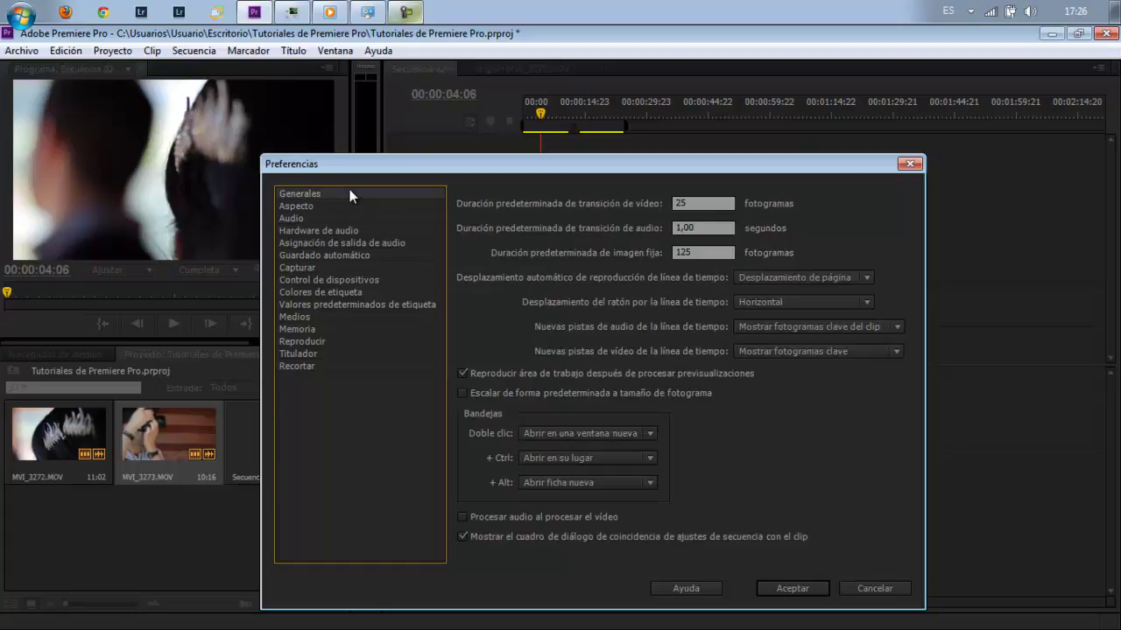
pyautogui.click(351, 206)
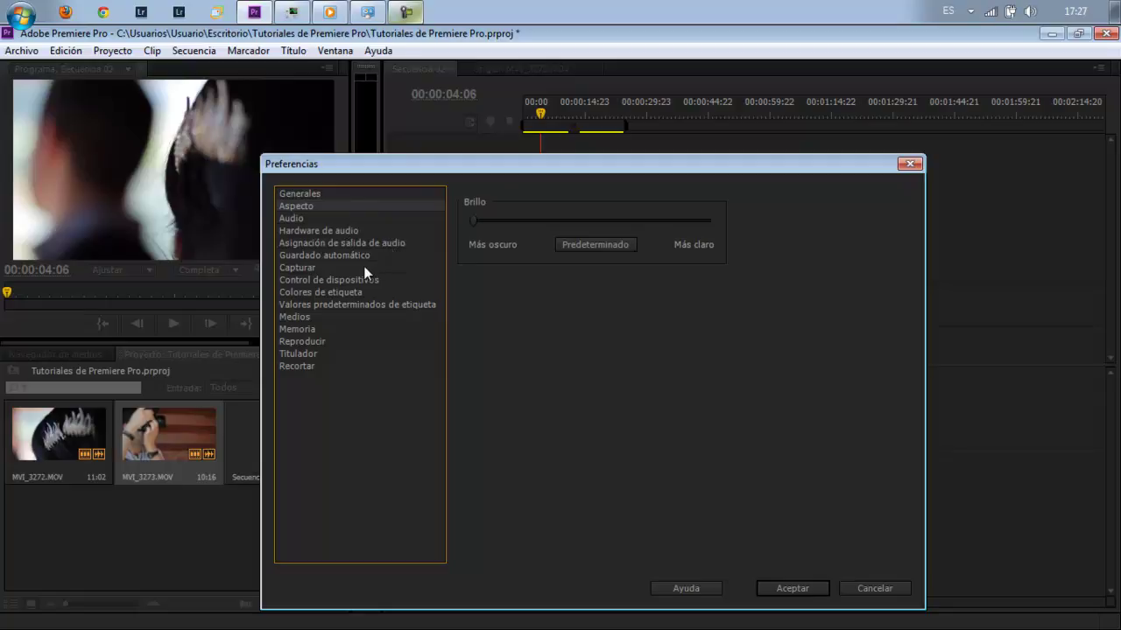
pyautogui.click(377, 319)
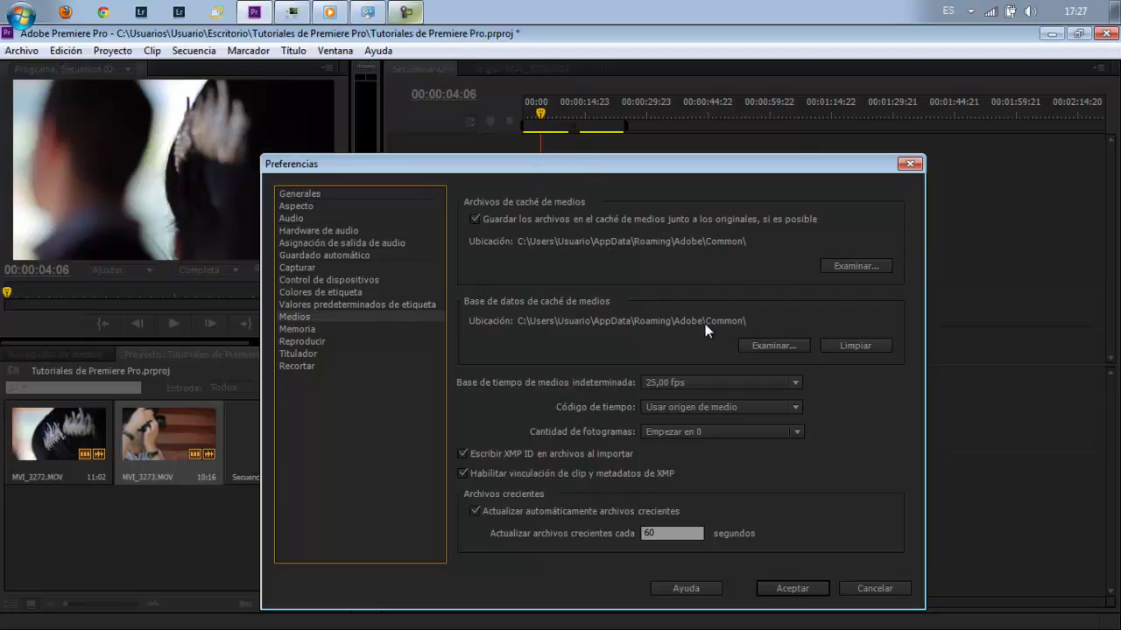
pyautogui.click(340, 330)
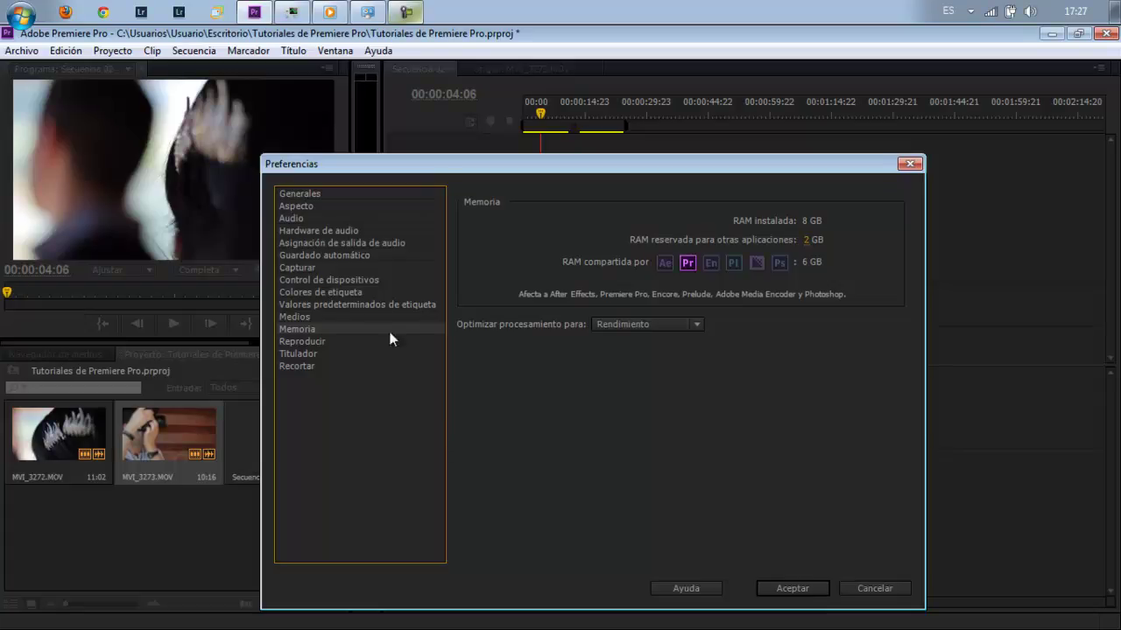
pyautogui.click(340, 219)
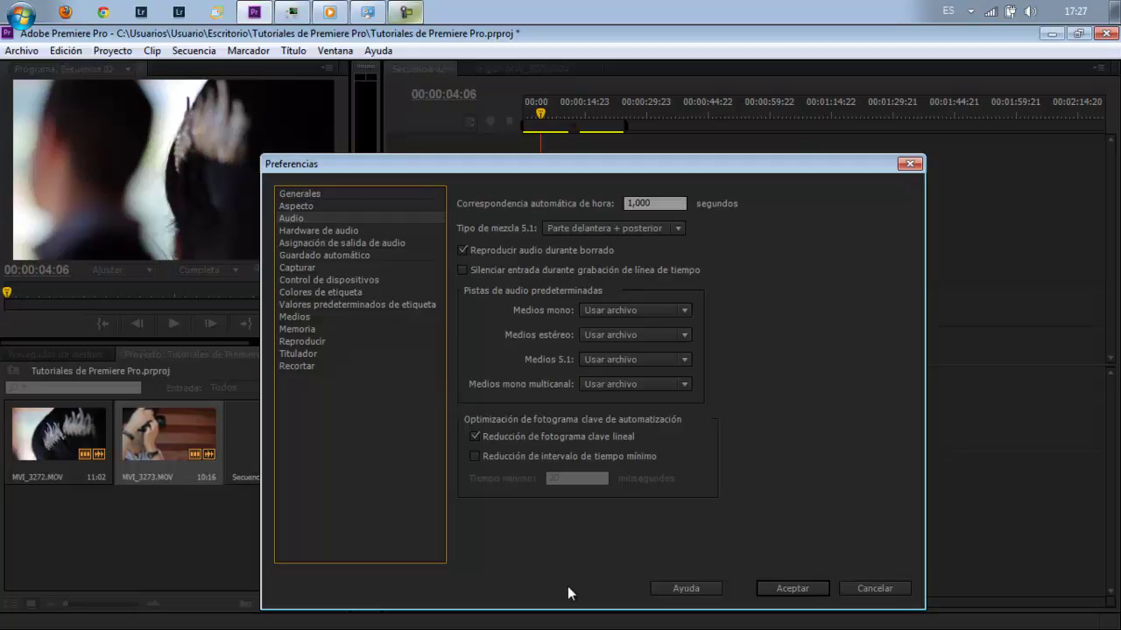
pyautogui.click(344, 193)
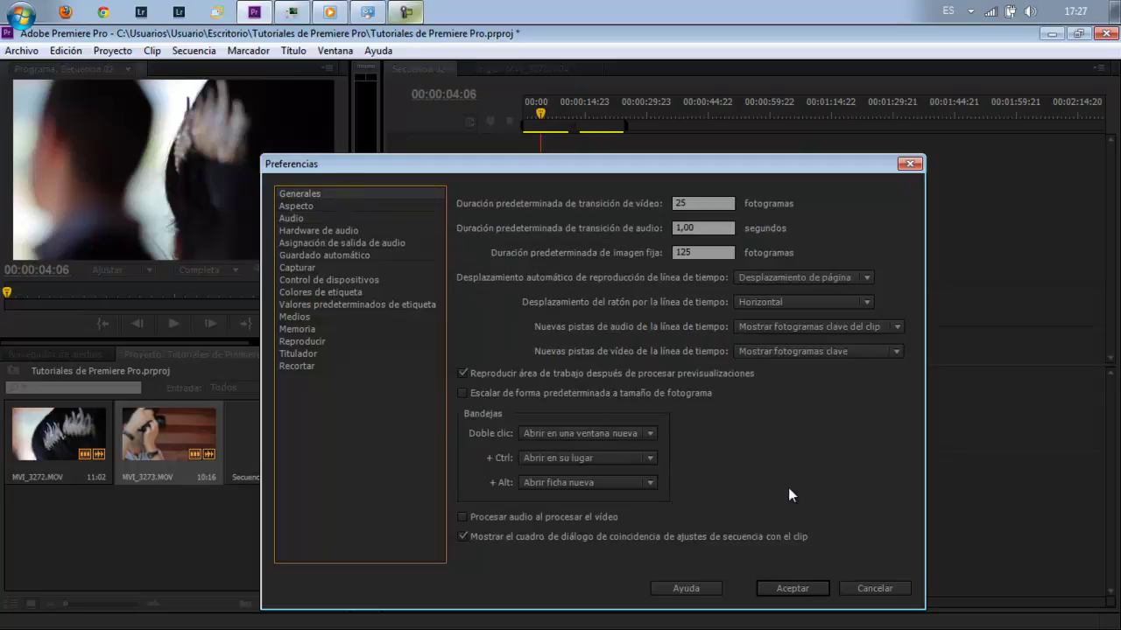